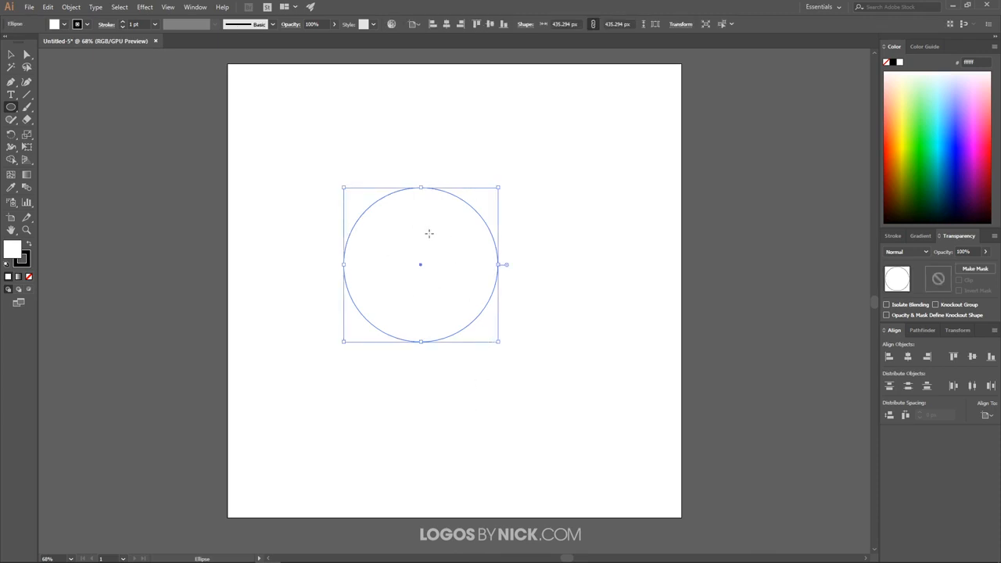
Center the circle horizontally and vertically relative to the artboard.
click(195, 7)
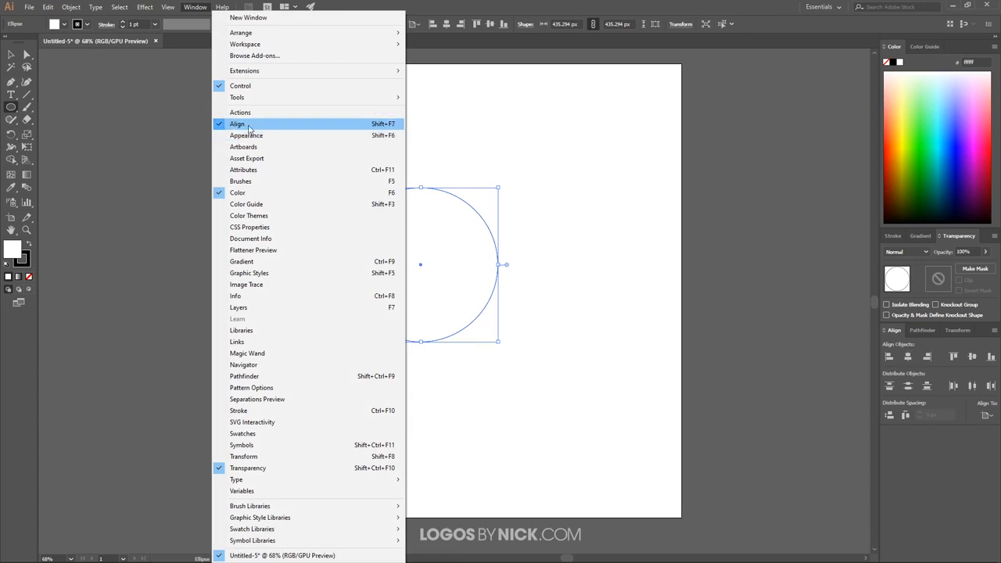
click(199, 11)
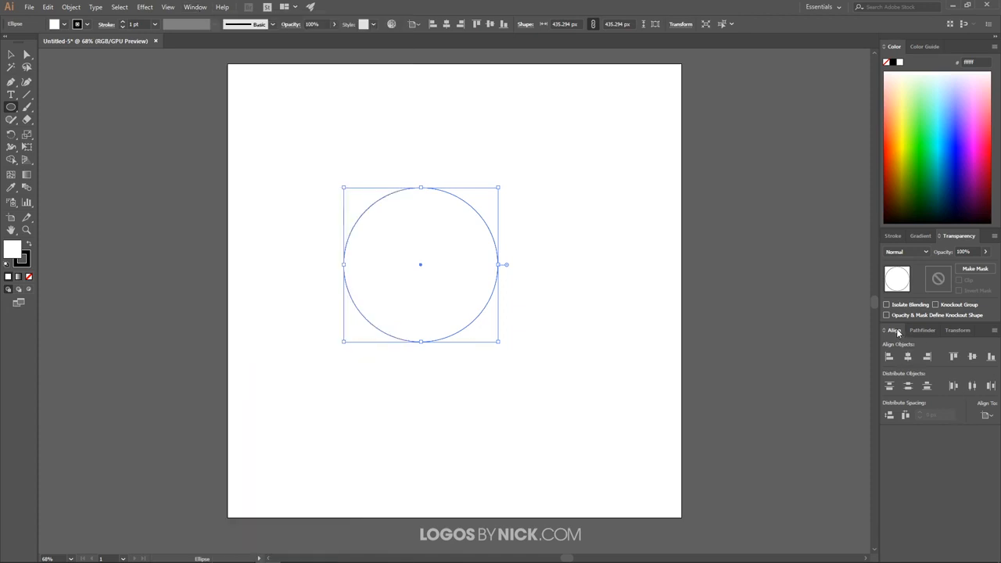
click(987, 413)
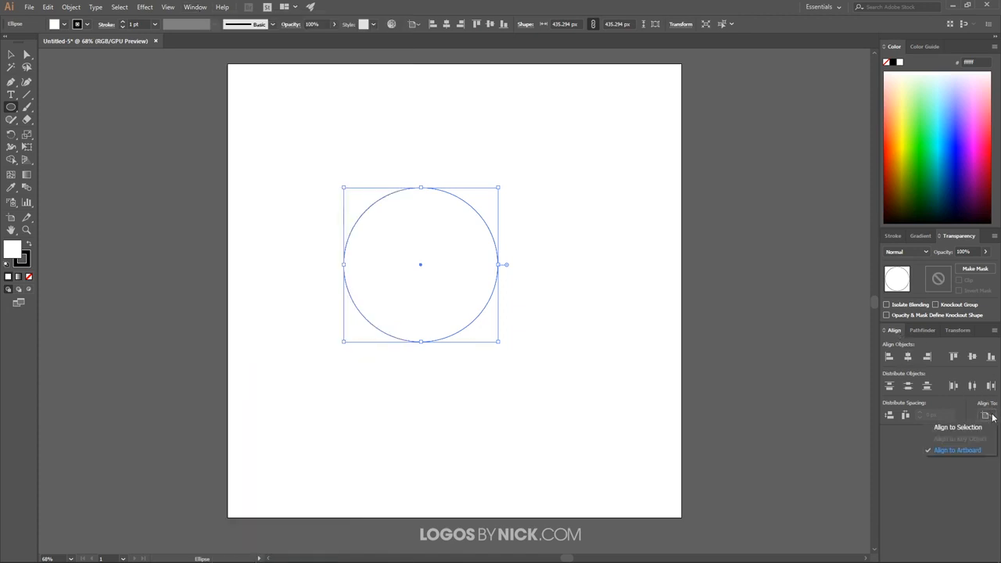
click(951, 451)
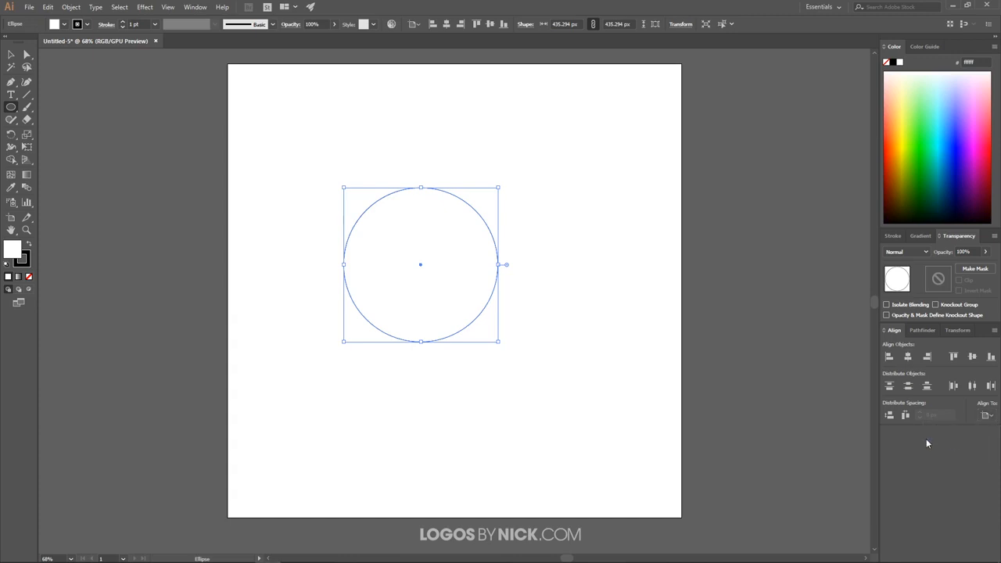
click(908, 356)
click(972, 357)
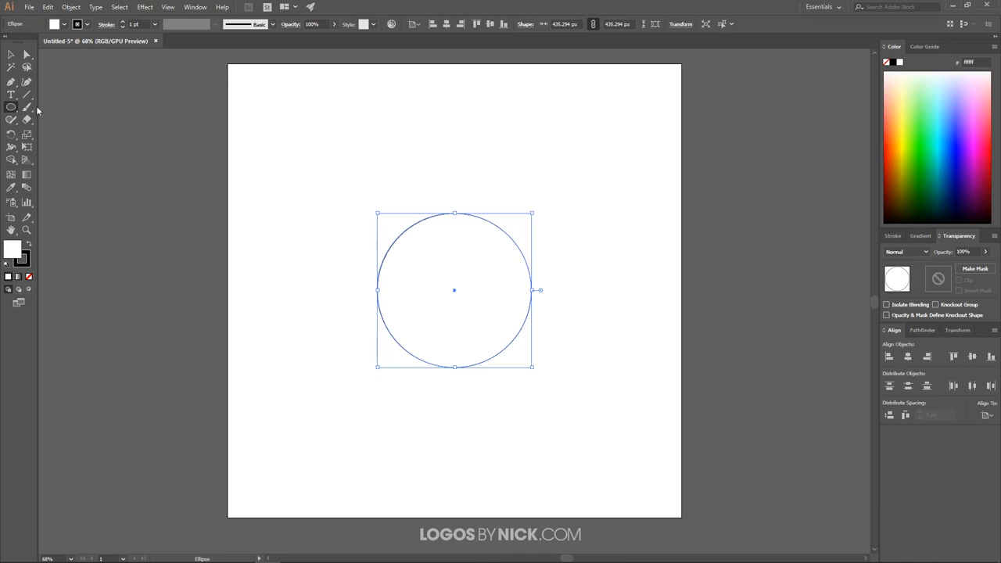
Convert the circle's outline into a text path with the Type on a Path tool.
click(12, 98)
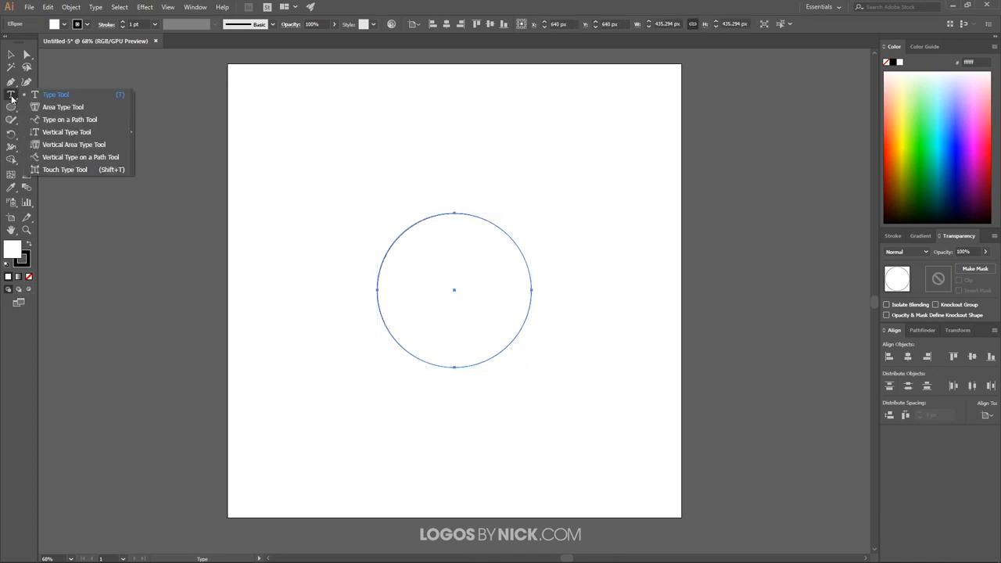
click(66, 122)
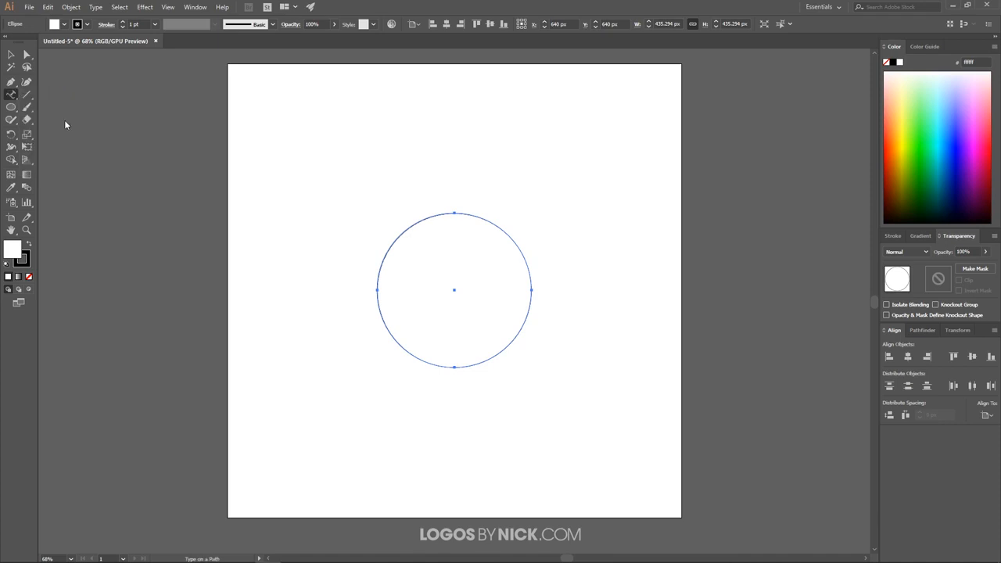
click(399, 233)
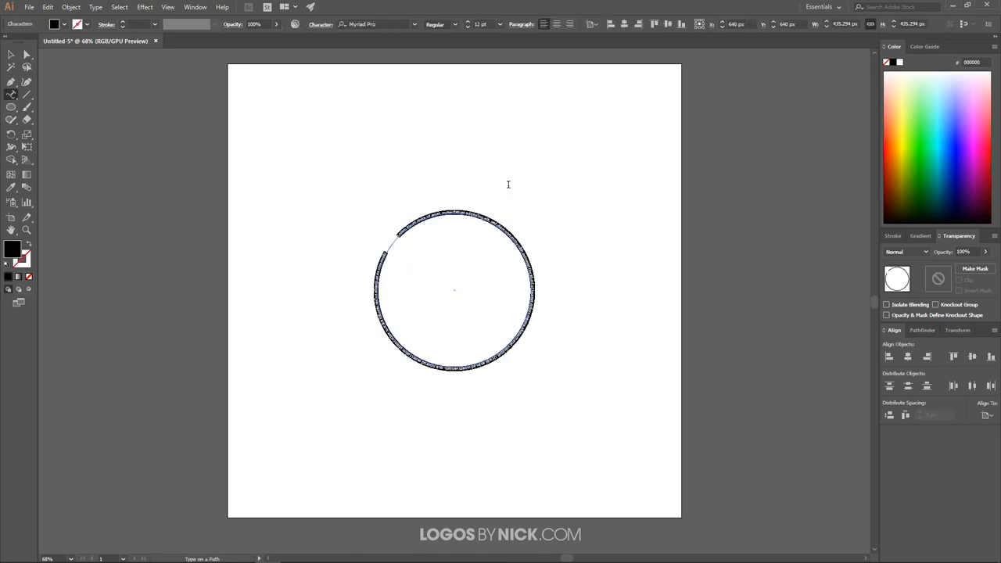
Change the font of the placeholder text on the circle to League Gothic.
click(414, 26)
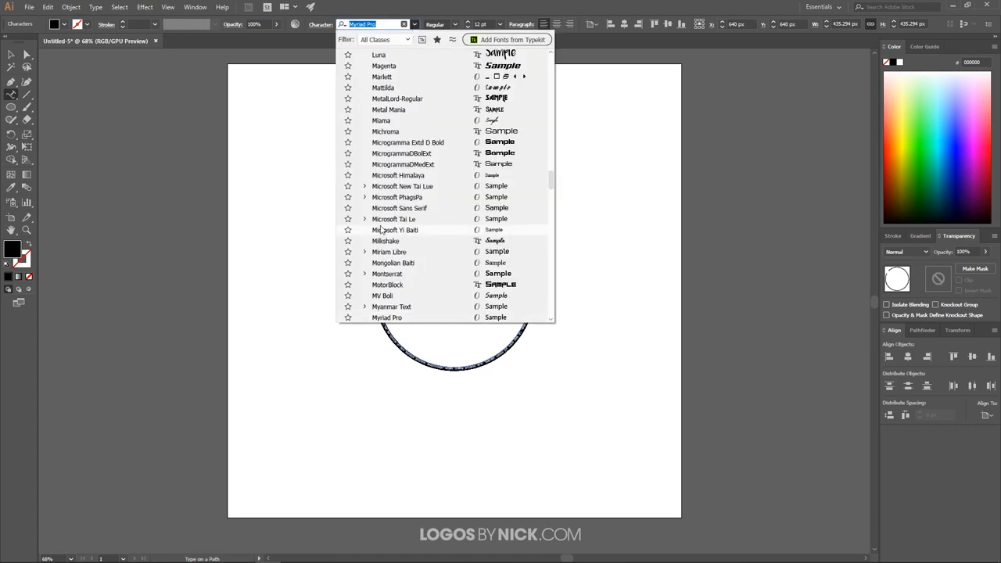
scroll(400, 204, up, 10)
scroll(410, 200, down, 1)
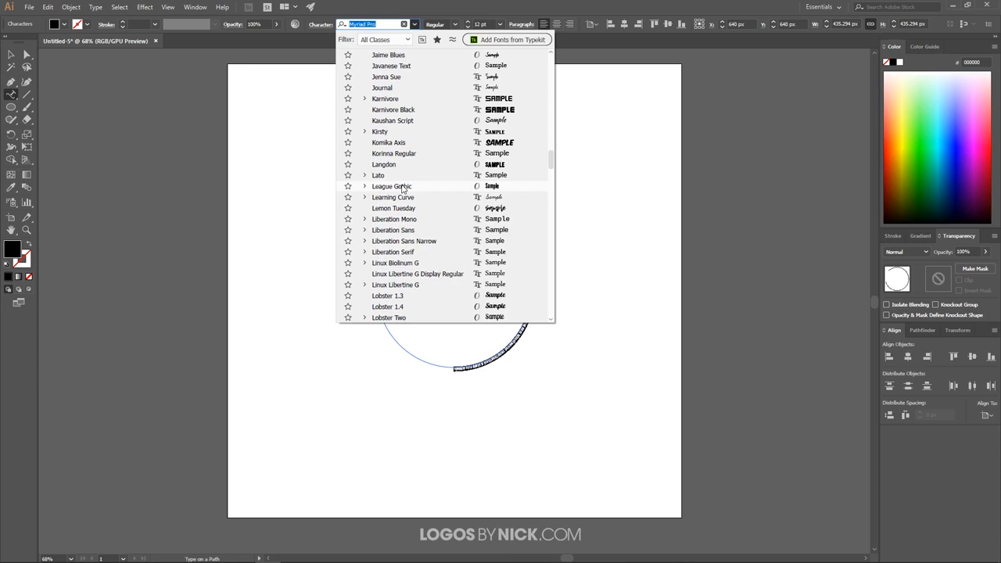
click(391, 186)
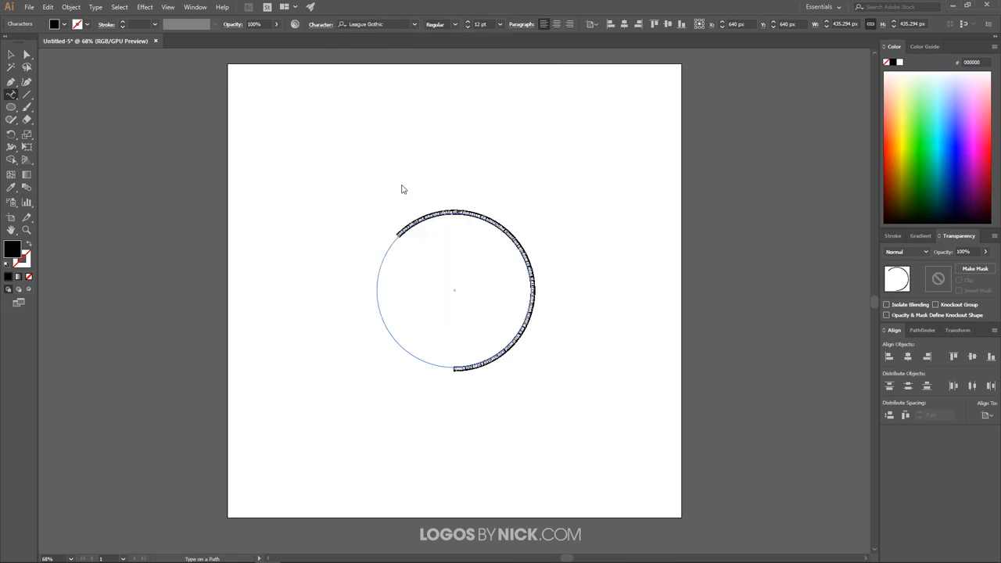
Increase the font size of the placeholder text on the circle to 80 pt.
click(468, 22)
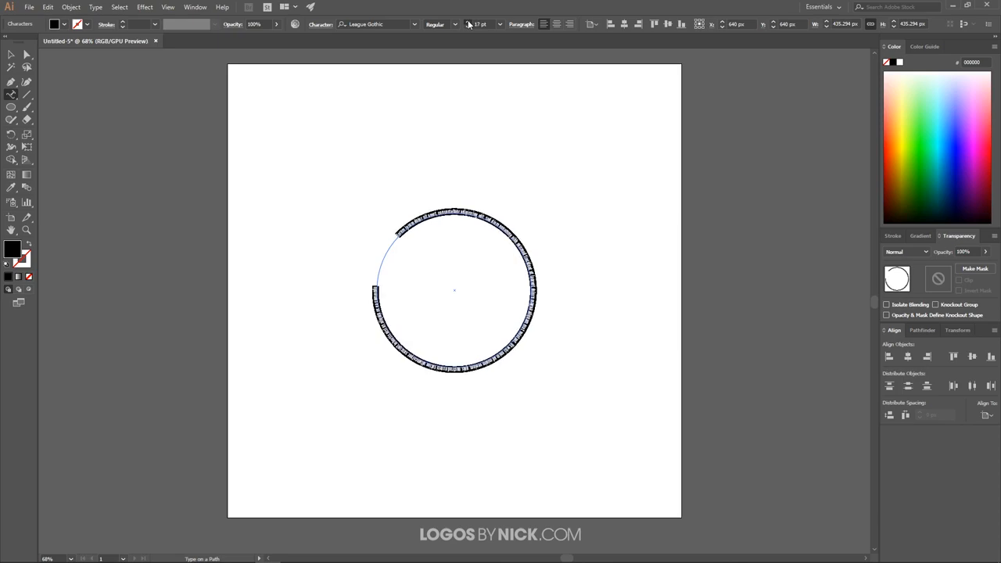
click(467, 22)
click(468, 22)
click(467, 22)
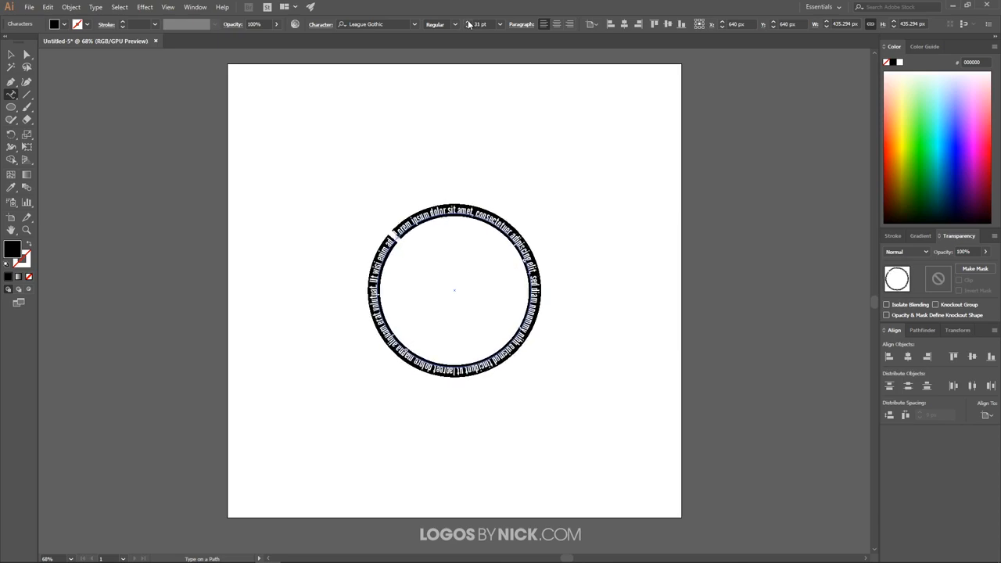
click(468, 22)
click(468, 22)
click(468, 23)
click(468, 23)
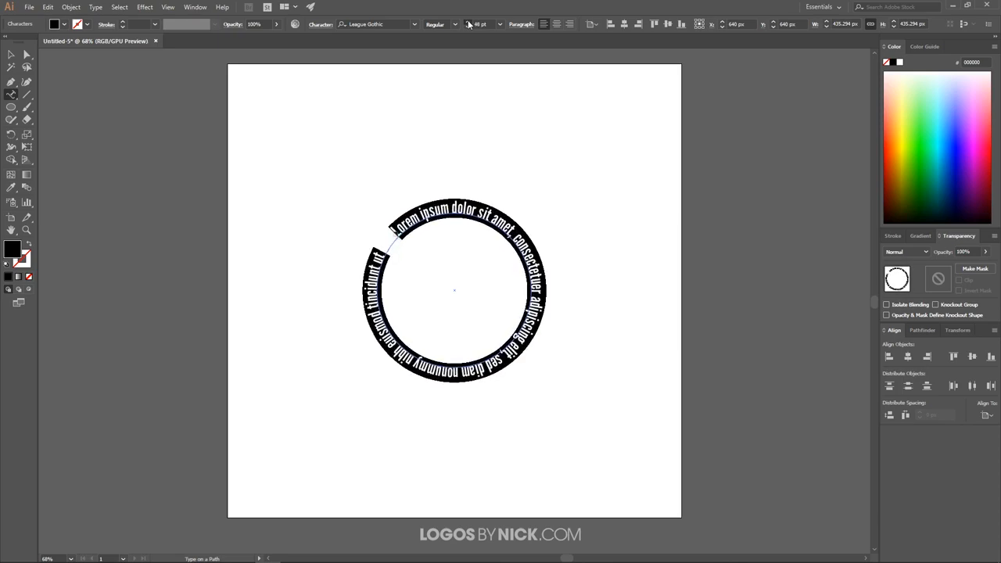
click(468, 23)
click(467, 22)
click(468, 23)
click(467, 23)
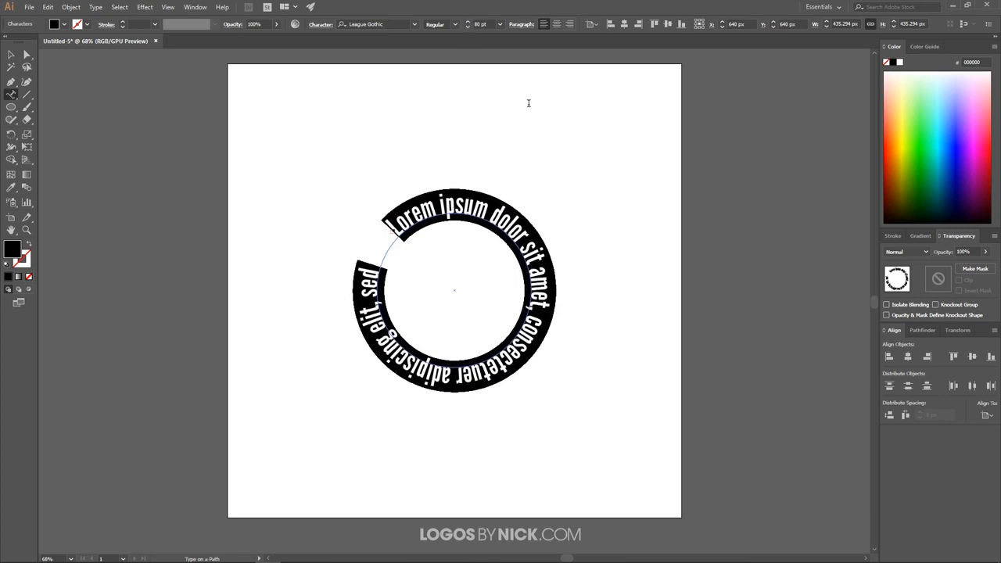
Replace the placeholder text with "WRAP YOUR TEXT" and enlarge it to 88 pt.
text(WRAP YOUR TEXT)
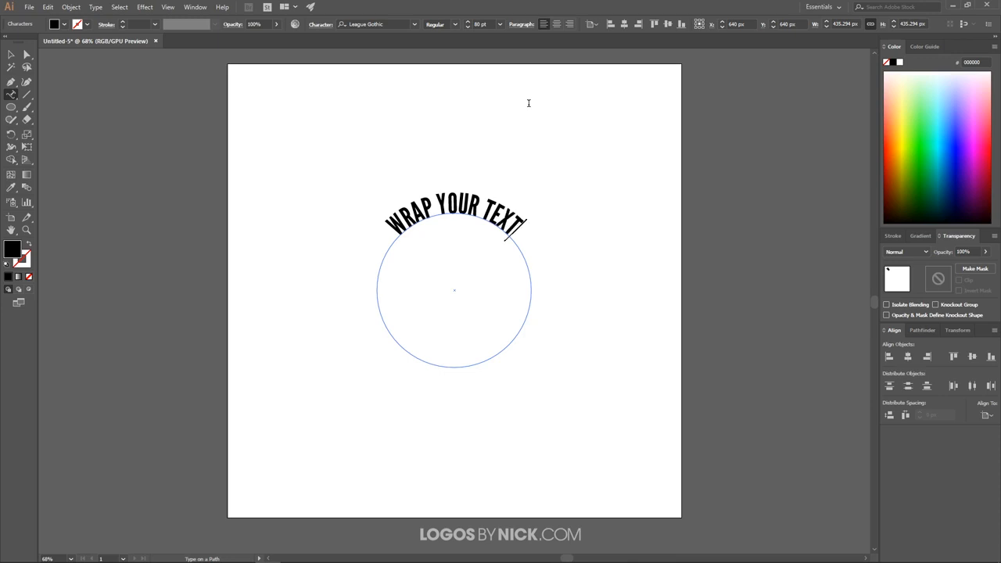
triple_click(472, 203)
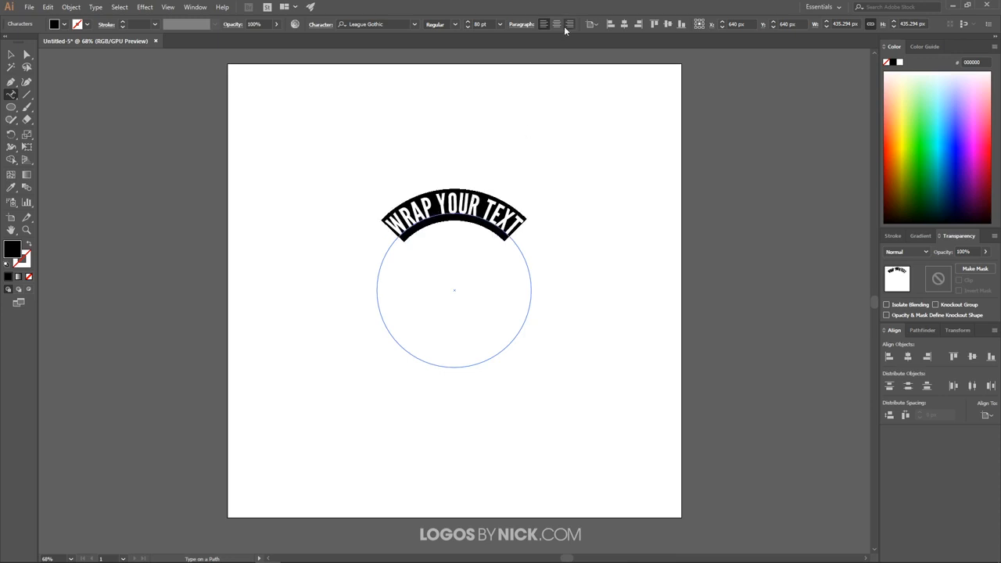
click(468, 22)
click(467, 22)
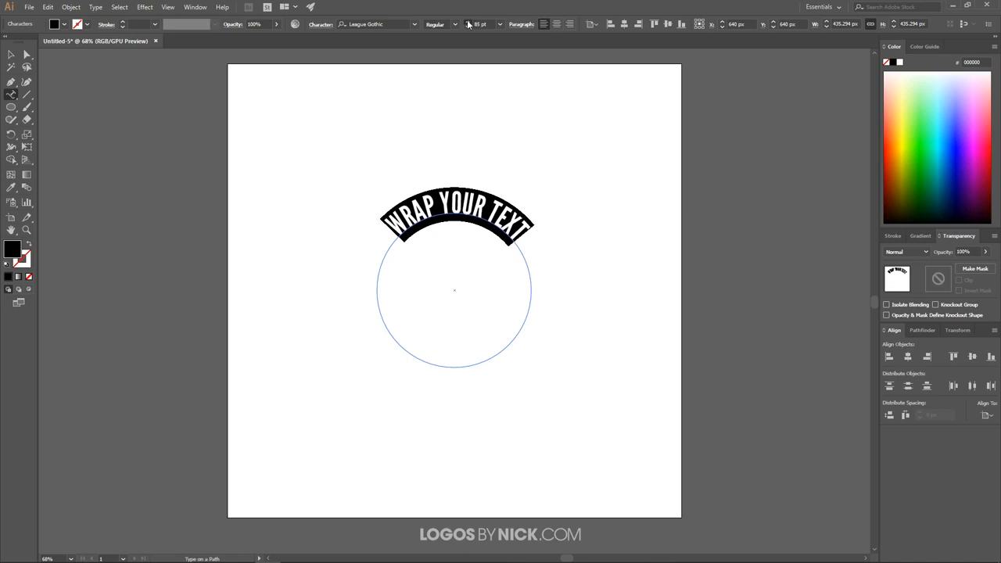
click(468, 22)
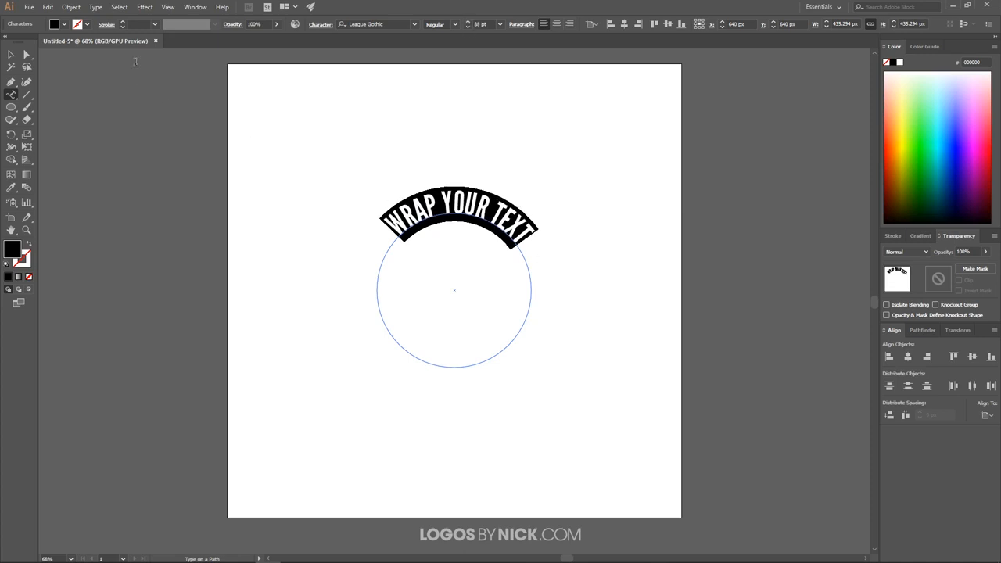
Set the path text's Align to Path option to Center, with the preview enabled.
click(98, 11)
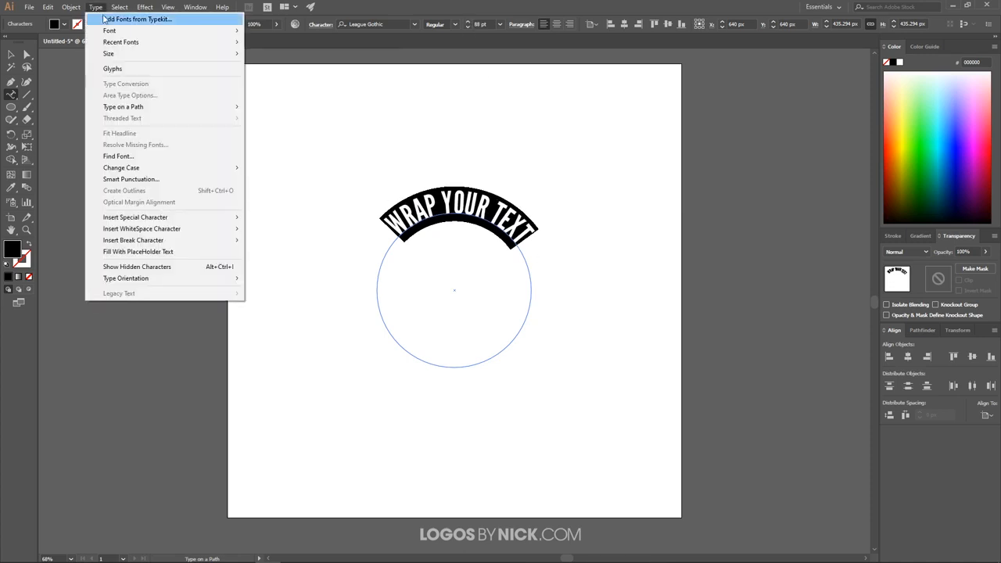
mouse_move(159, 103)
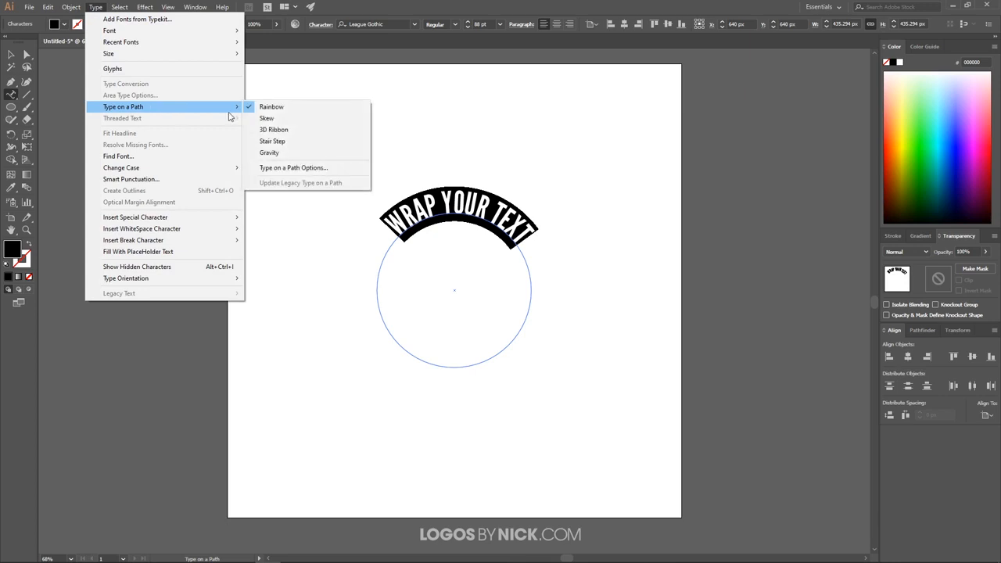
click(296, 169)
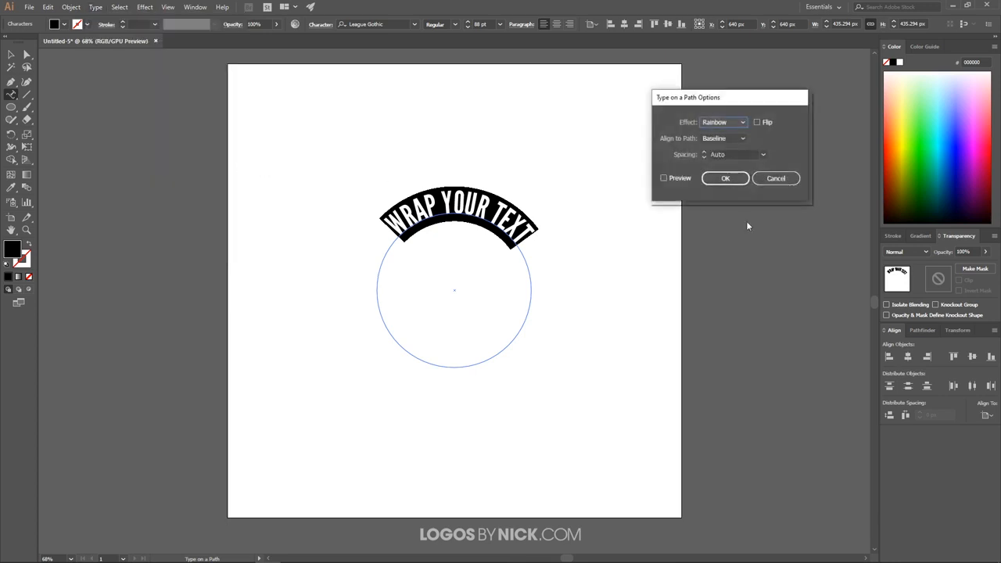
click(664, 178)
click(721, 138)
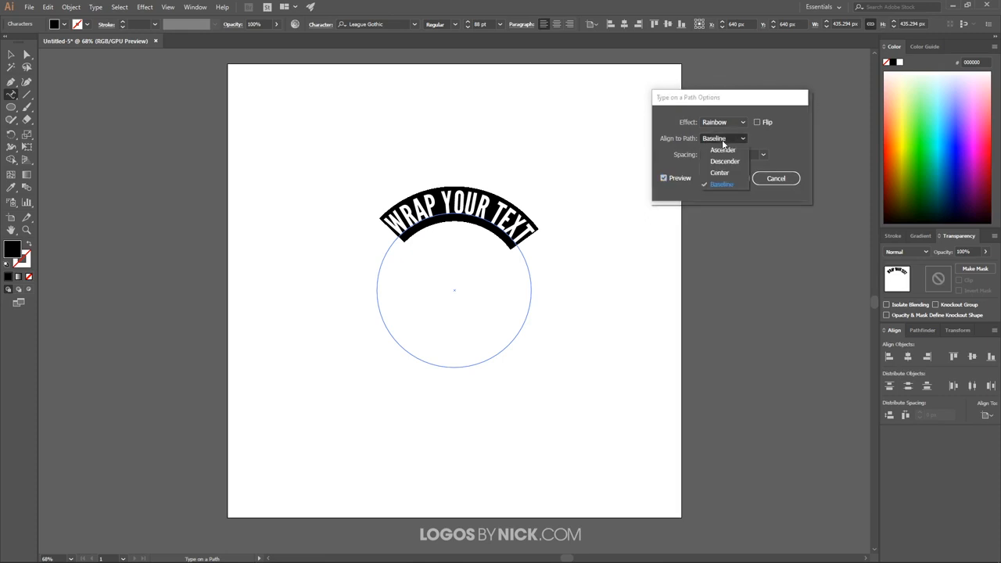
click(716, 173)
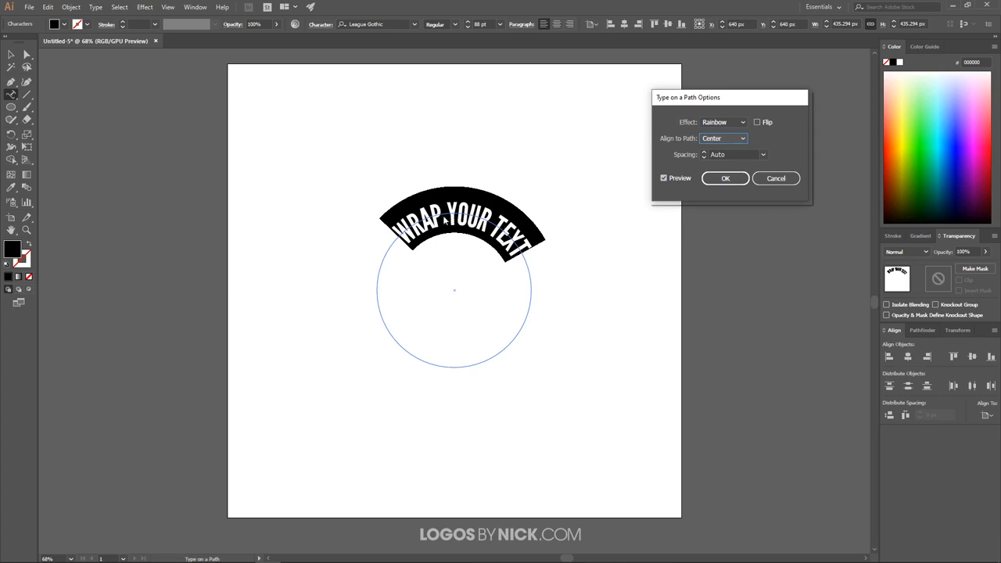
click(726, 179)
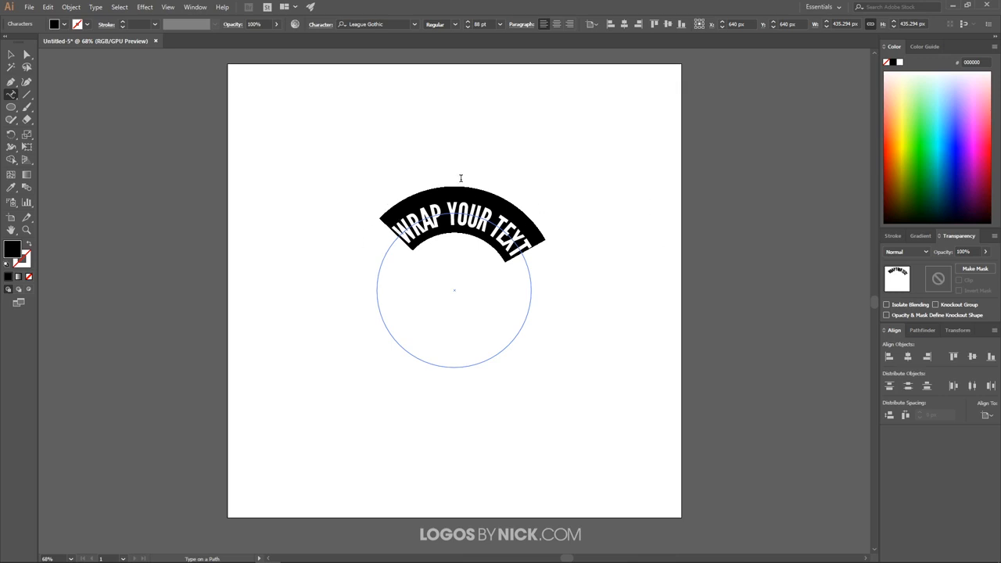
Widen the letter spacing of "WRAP YOUR TEXT" and shift the text along the circle to center it over the top.
key(space)
key(alt+Right)
key(alt+Right)
key(alt+Right)
key(alt+Right)
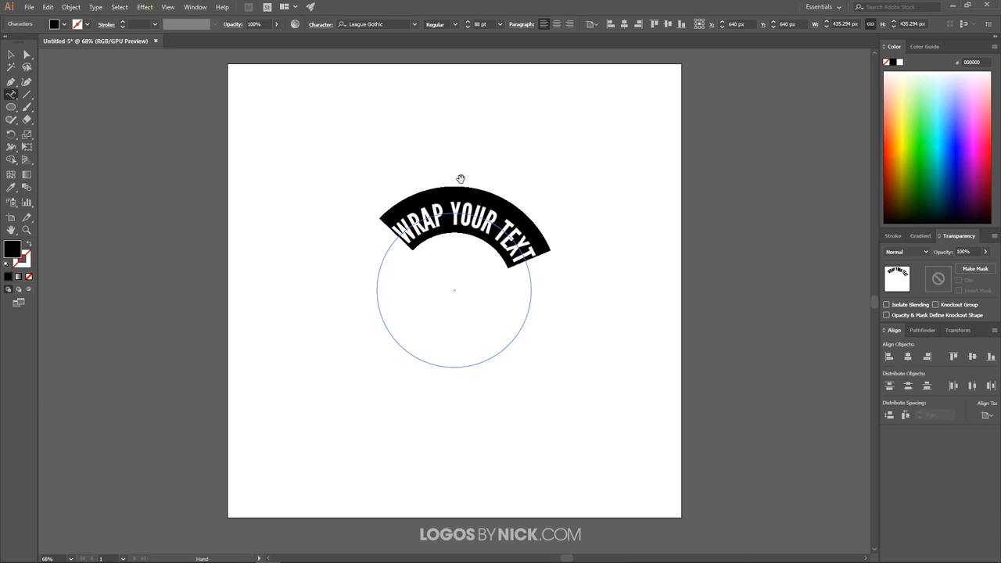
key(alt+Right)
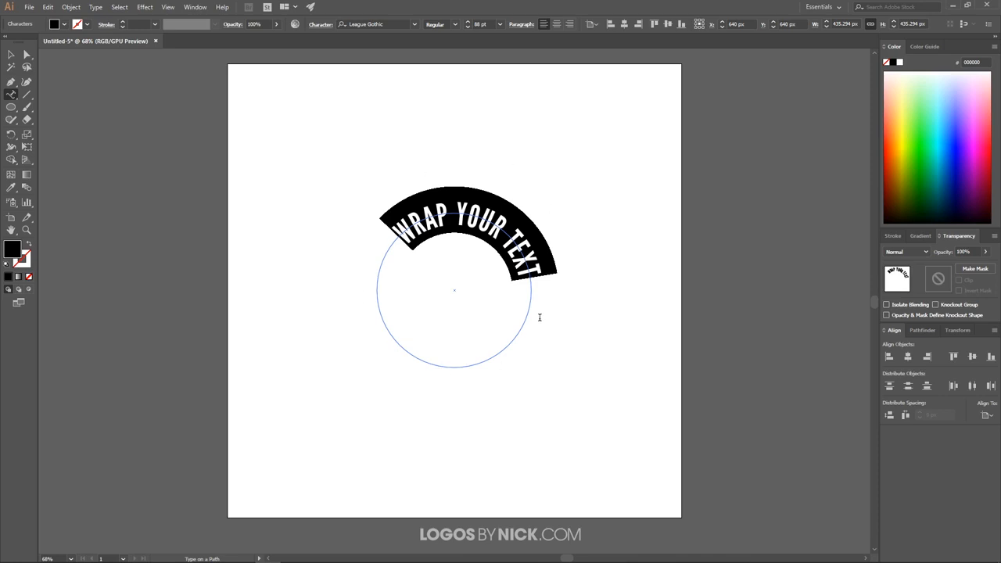
click(28, 57)
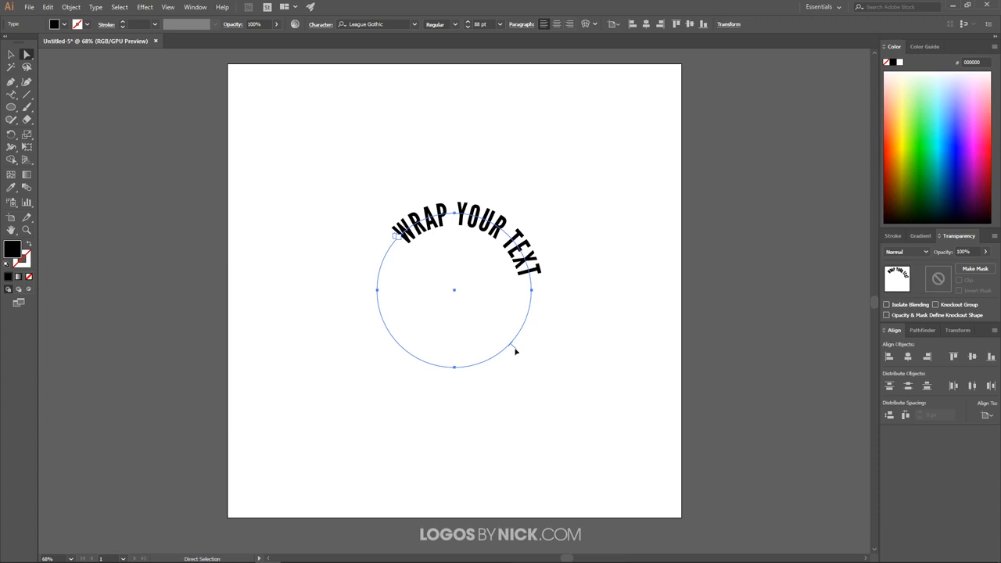
drag(515, 352, 546, 342)
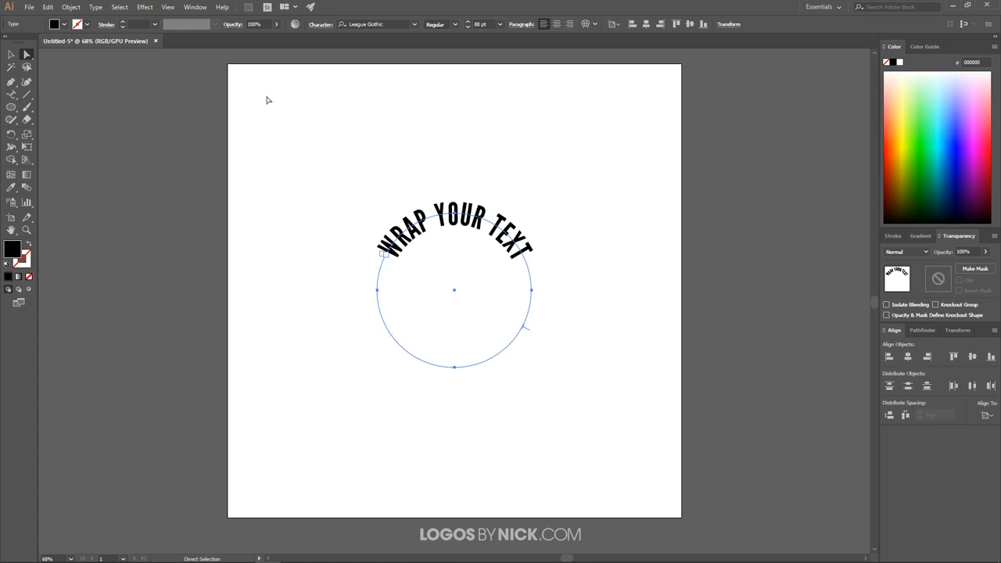
Duplicate the circular text to the right of the original and change the copy's wording to "AROUND A CIRCLE".
click(11, 54)
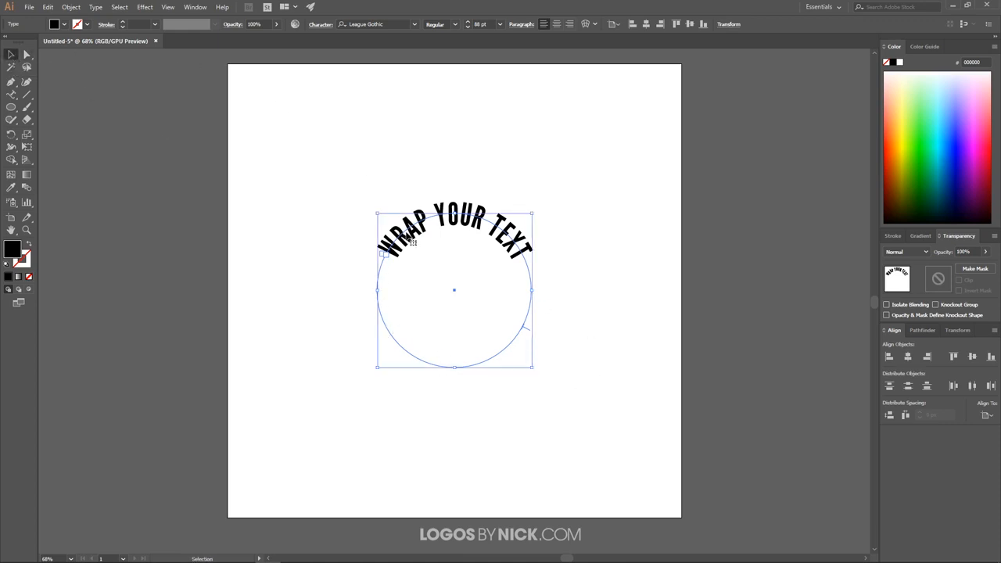
drag(413, 241, 638, 210)
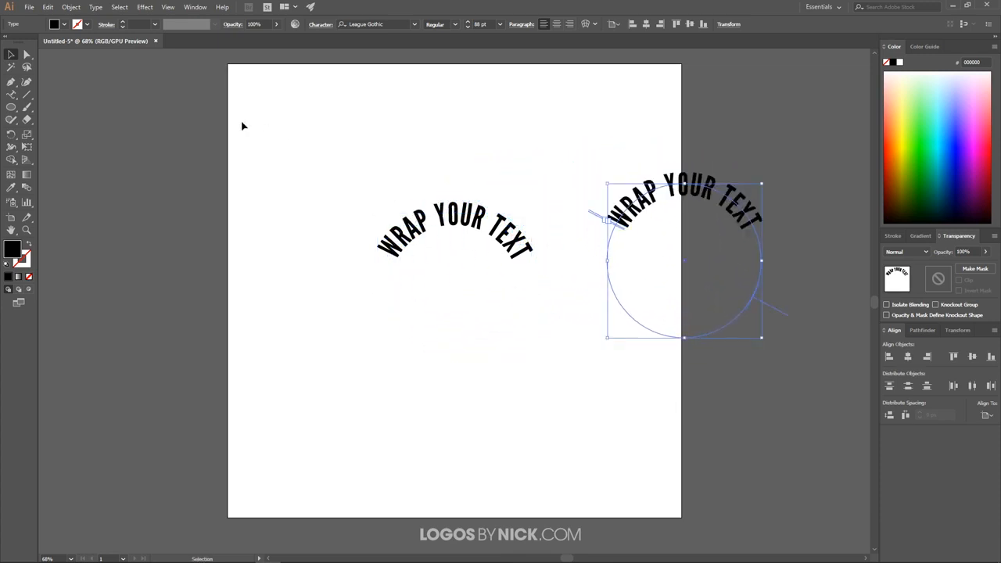
click(12, 94)
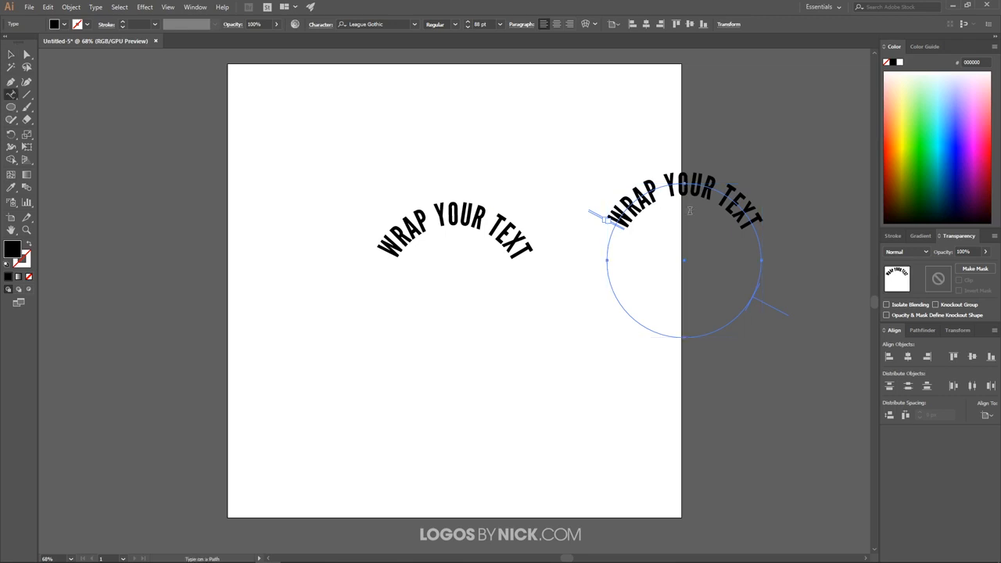
double_click(686, 183)
triple_click(686, 183)
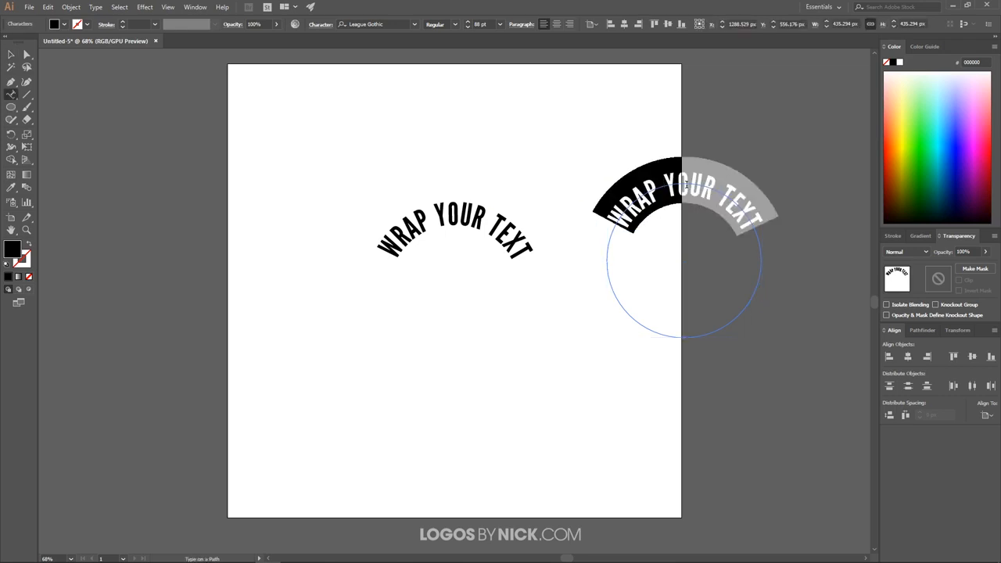
text(AROUND)
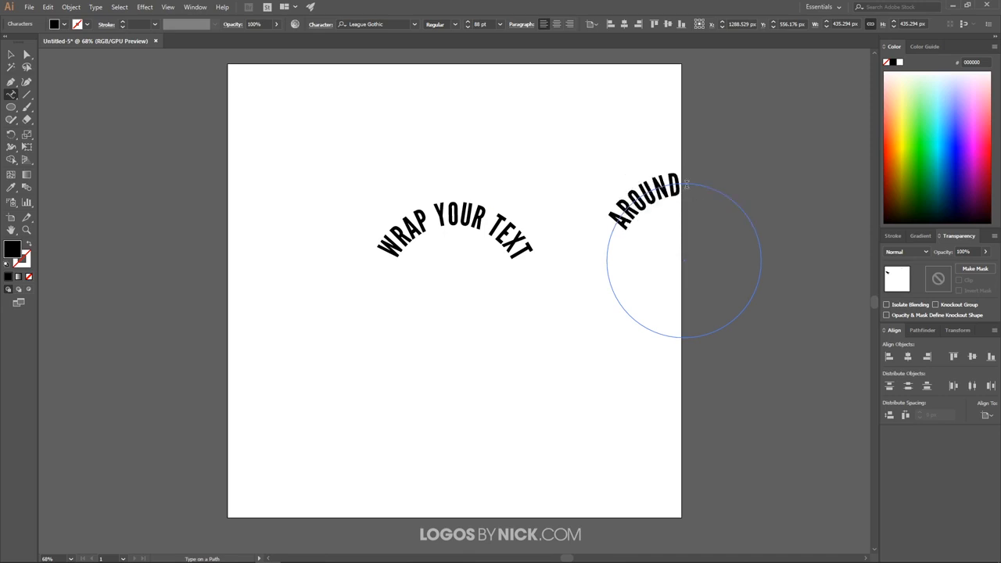
text( A CIRCLE)
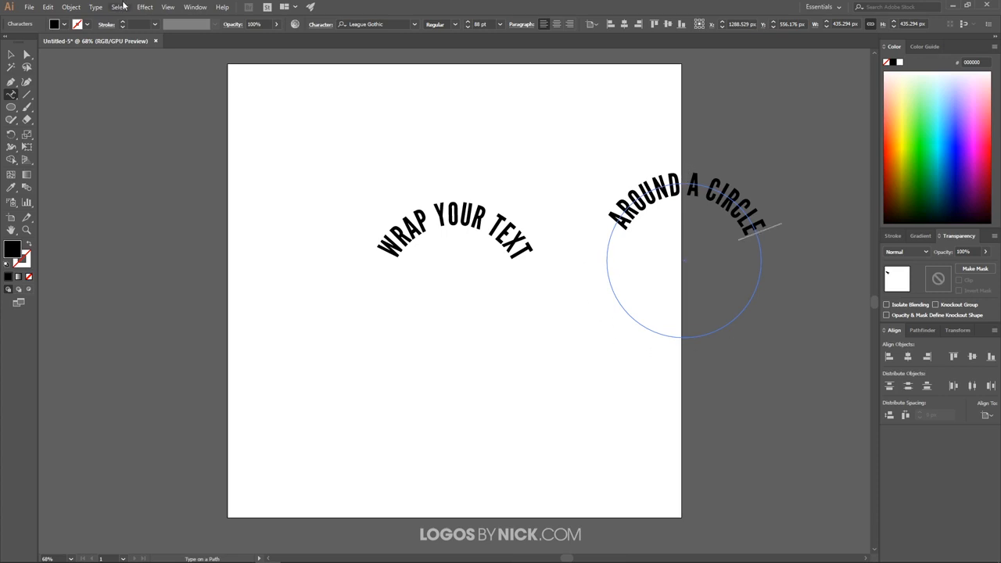
Flip the "AROUND A CIRCLE" text to the inside of its path in the Type on a Path options, with the preview enabled.
click(96, 7)
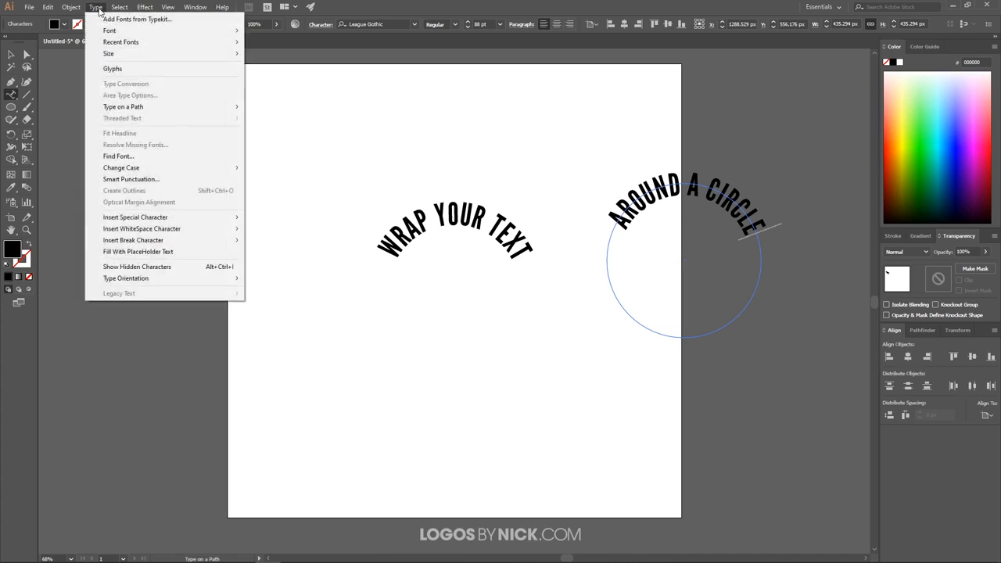
mouse_move(129, 108)
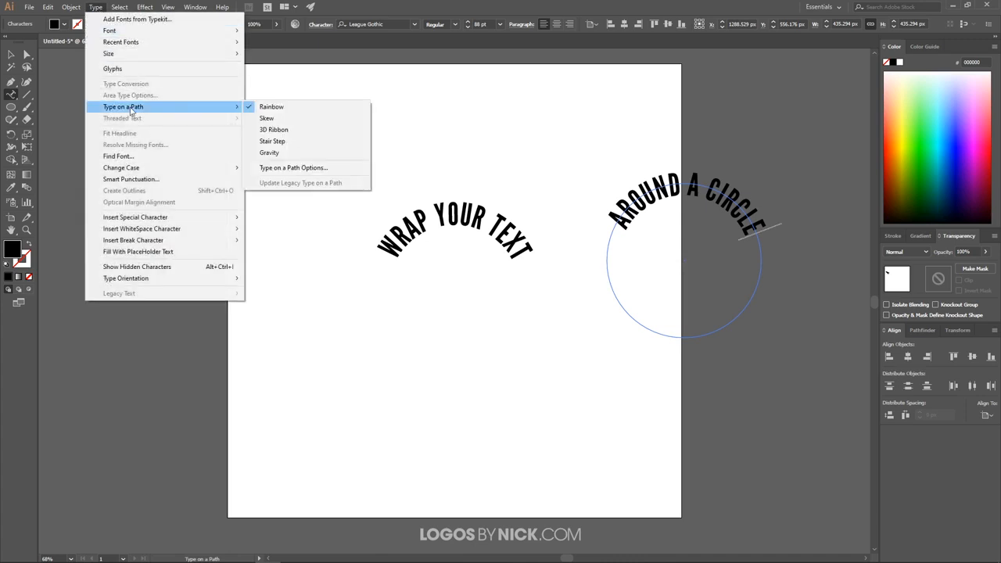
click(307, 170)
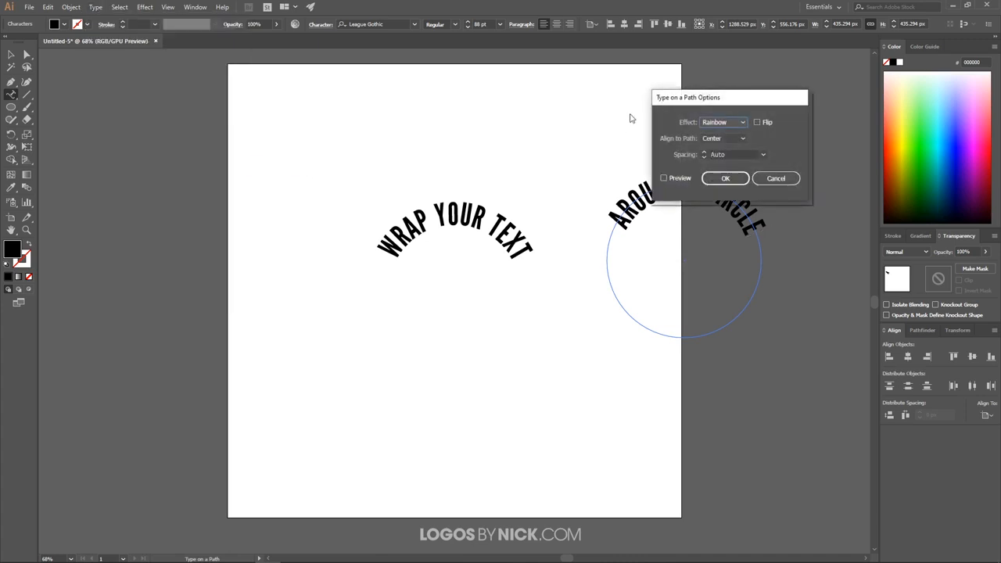
drag(699, 97, 487, 104)
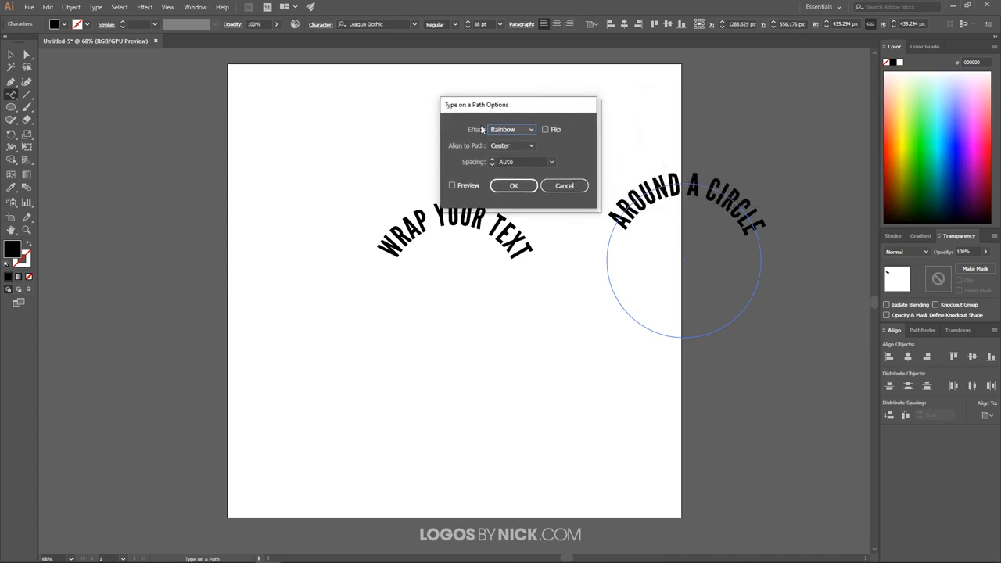
click(452, 186)
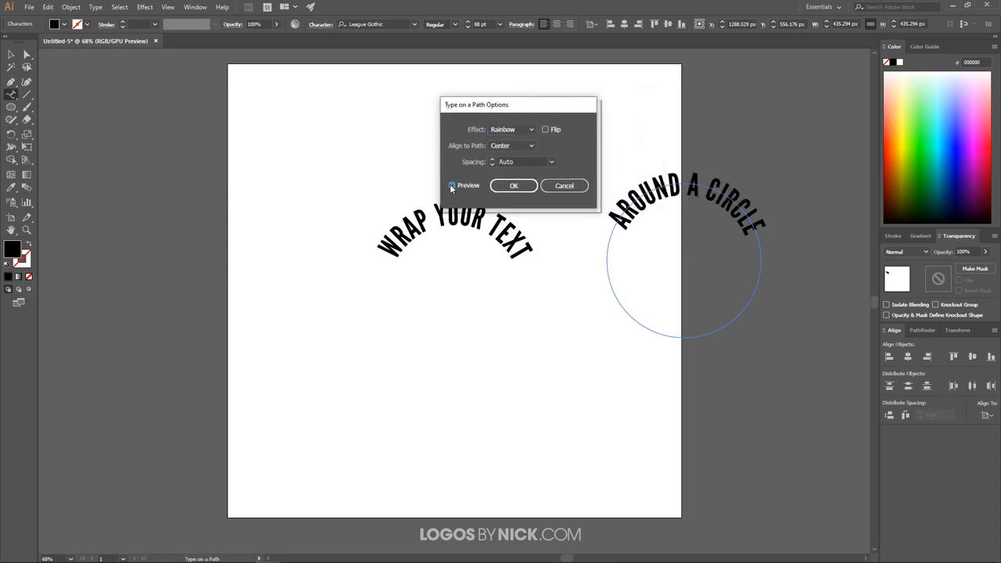
click(546, 129)
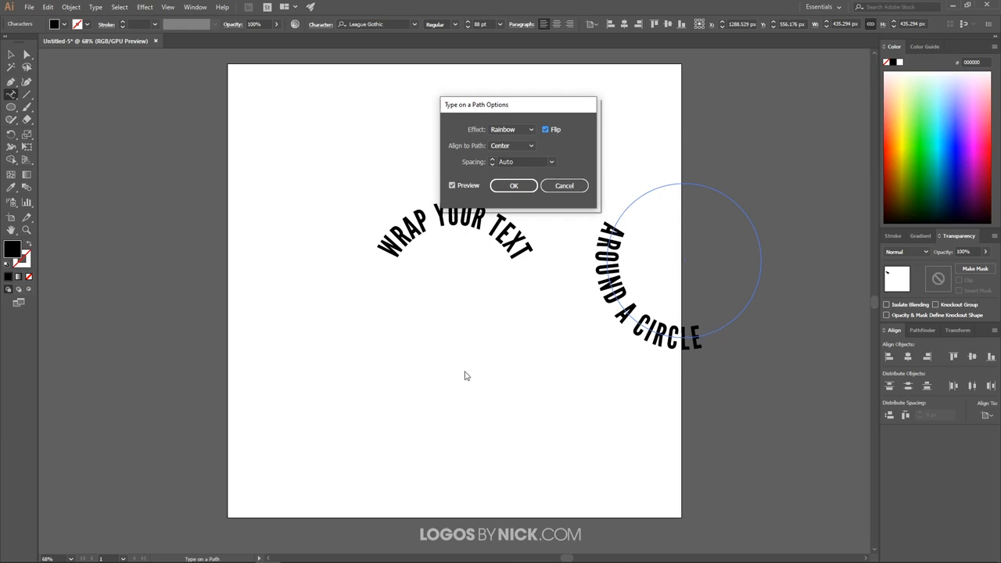
click(514, 186)
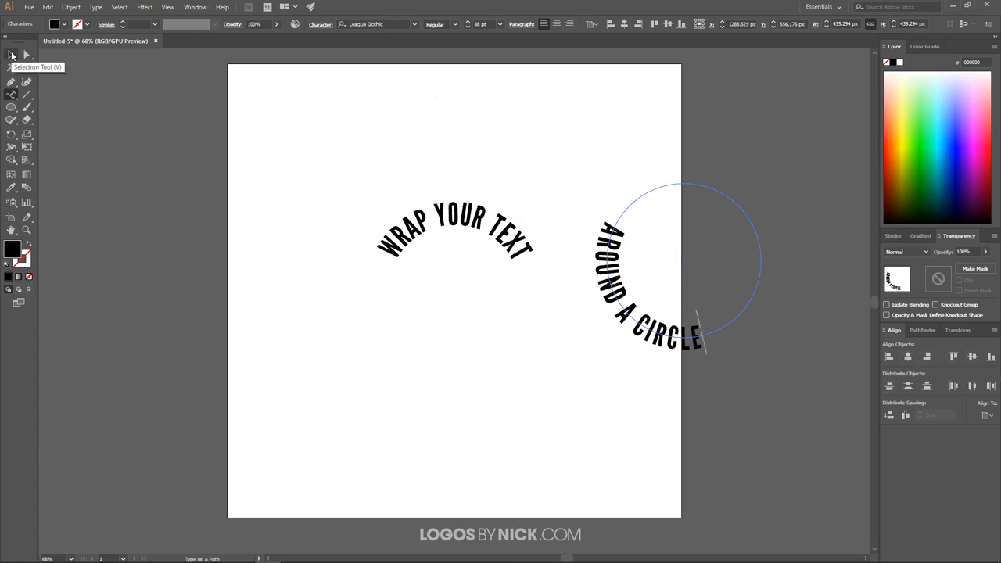
Center the flipped text circle on the artboard both ways and slide "AROUND A CIRCLE" along the path to the middle of the bottom.
click(12, 54)
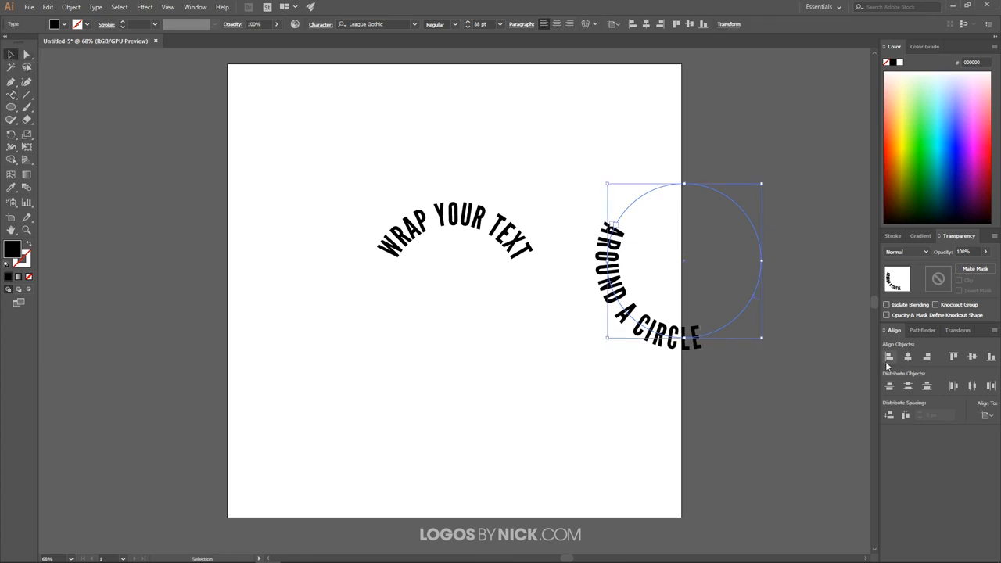
click(908, 356)
click(973, 357)
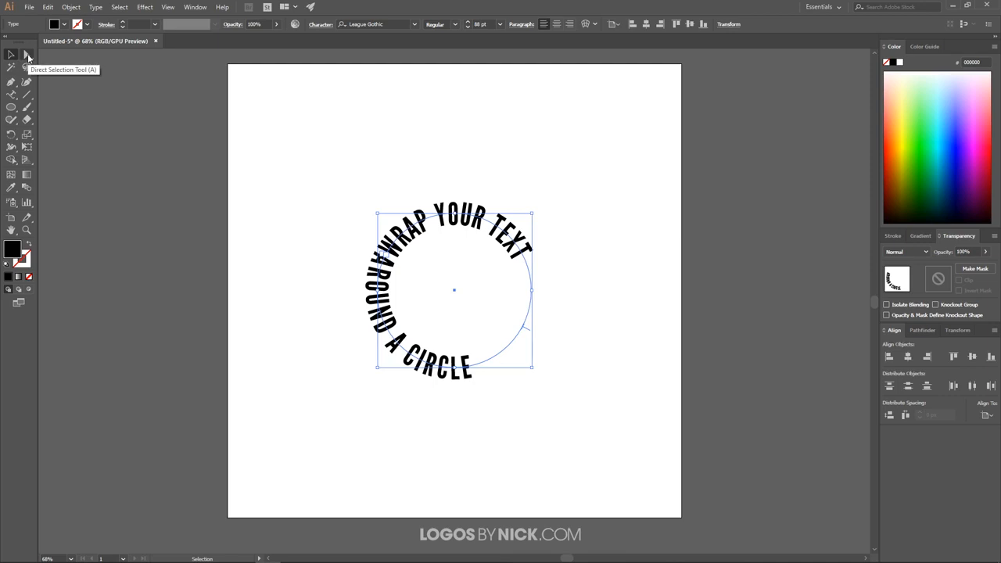
click(27, 56)
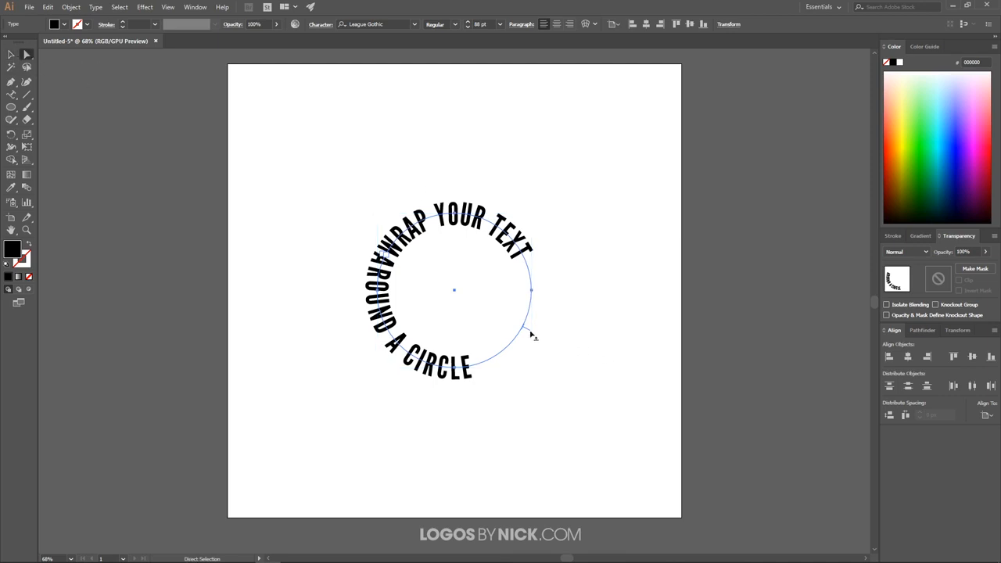
drag(529, 330, 275, 373)
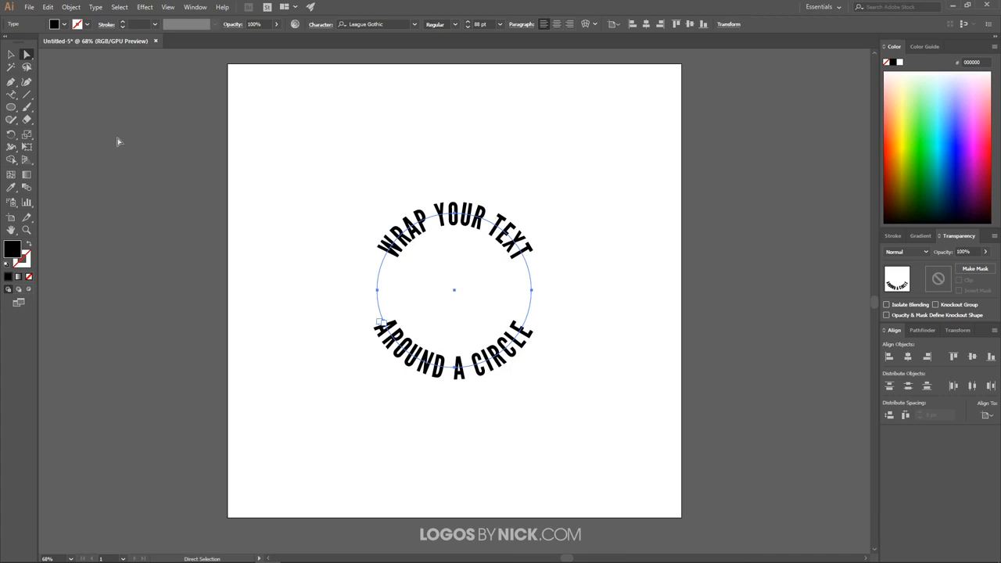
click(11, 94)
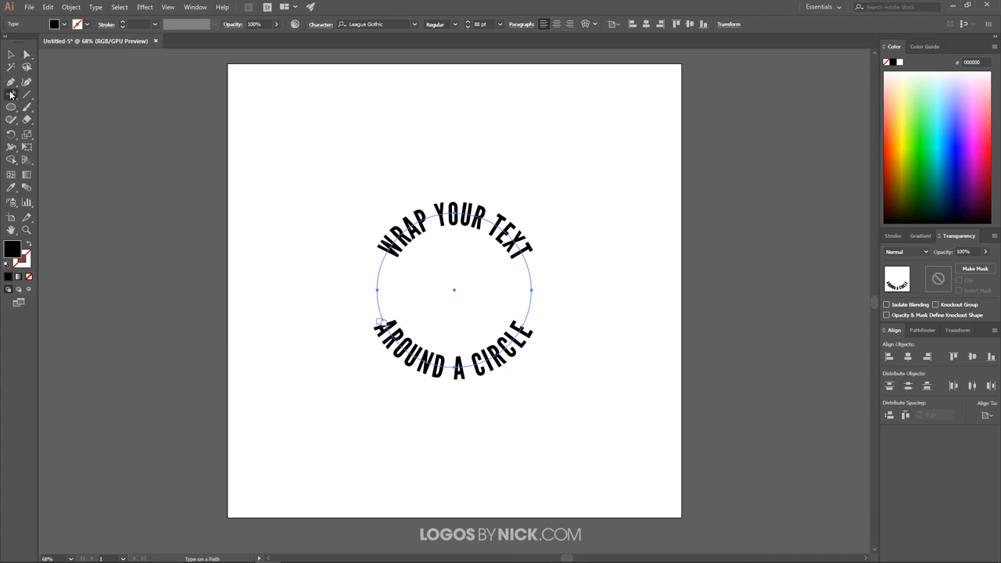
triple_click(431, 359)
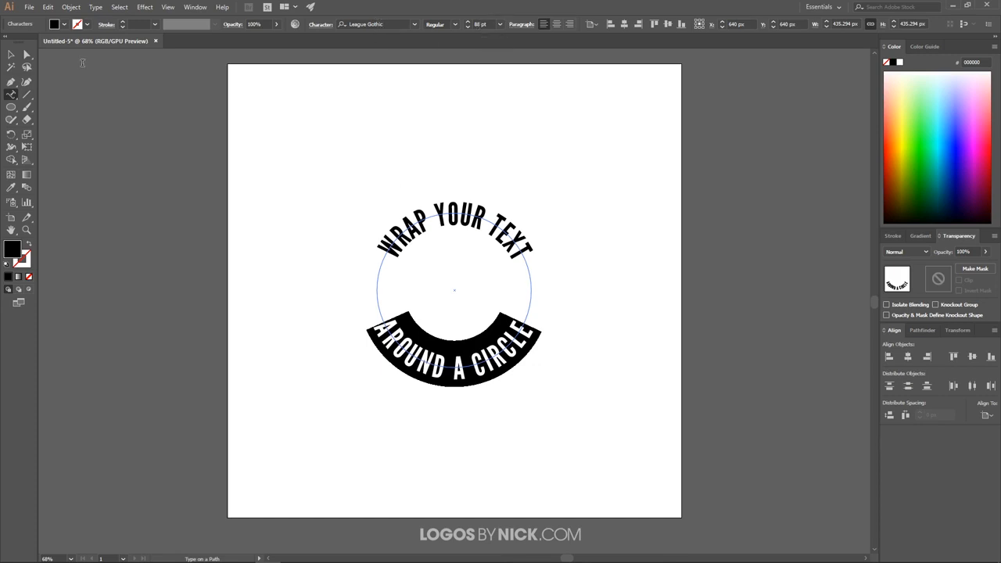
click(11, 55)
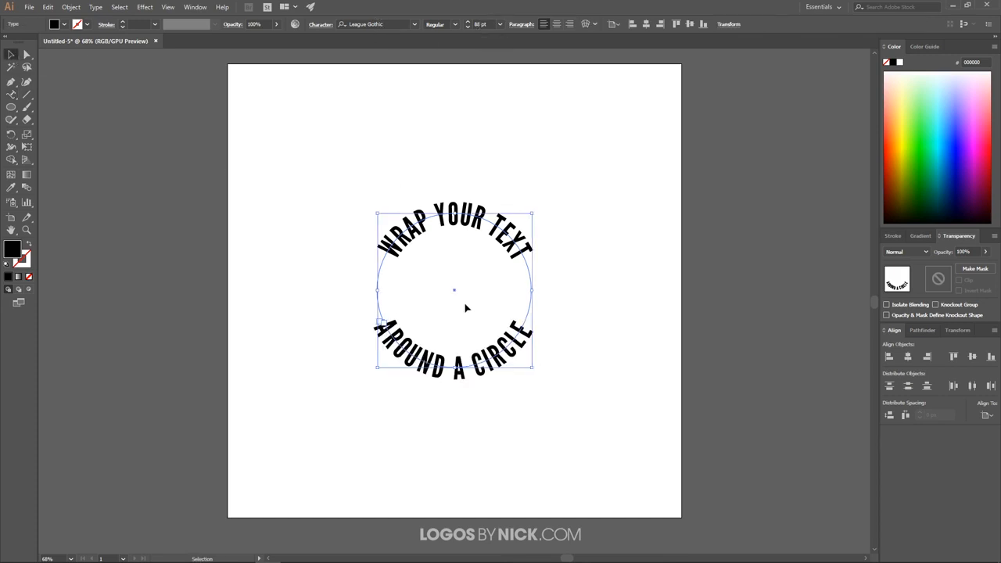
click(563, 373)
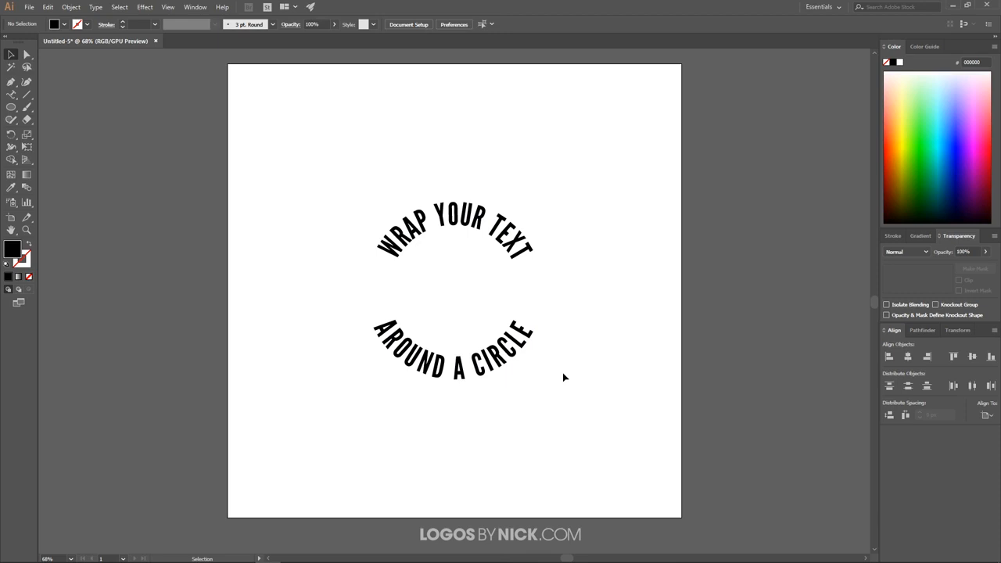
Convert the lower "AROUND A CIRCLE" path text to outlines.
click(495, 353)
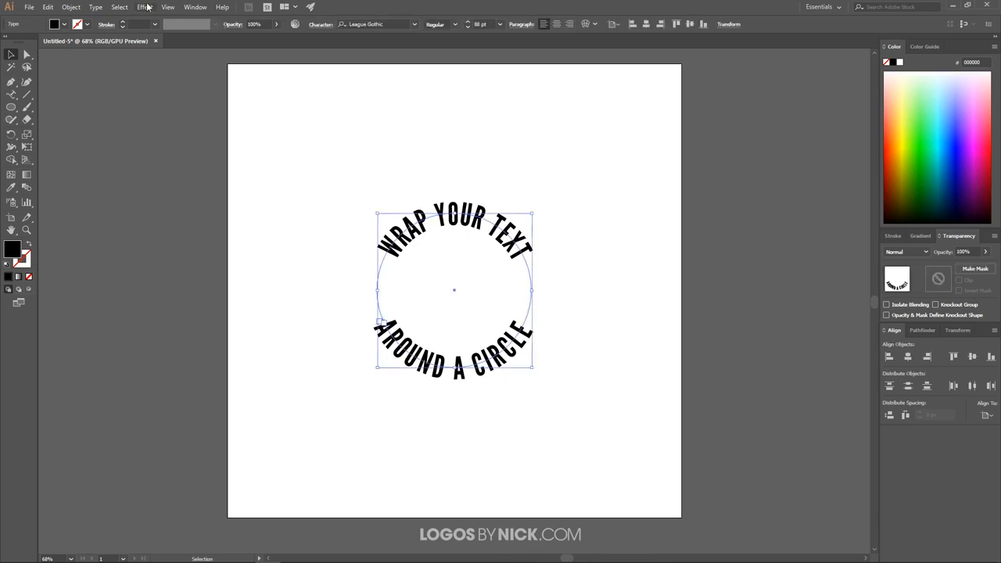
click(95, 7)
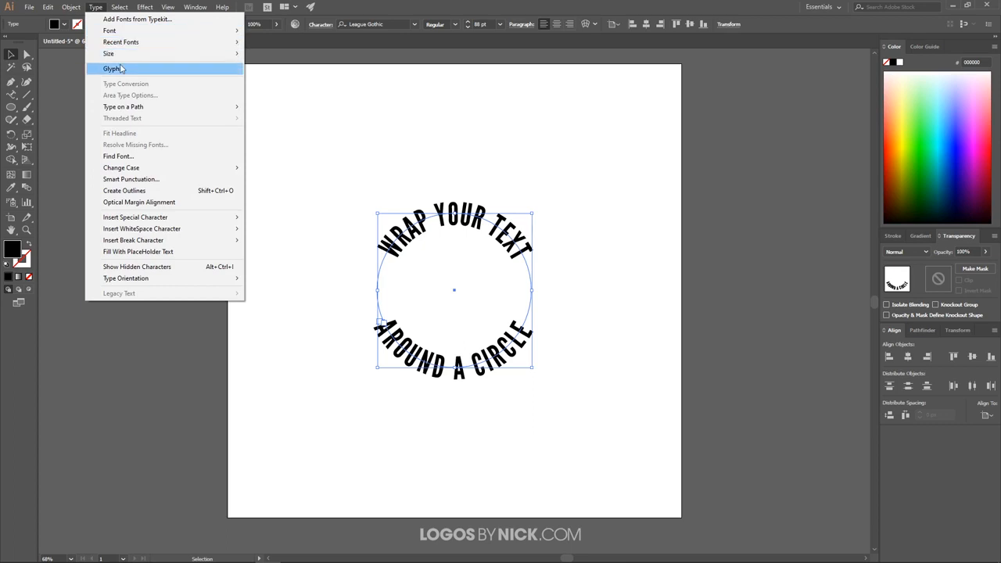
click(142, 195)
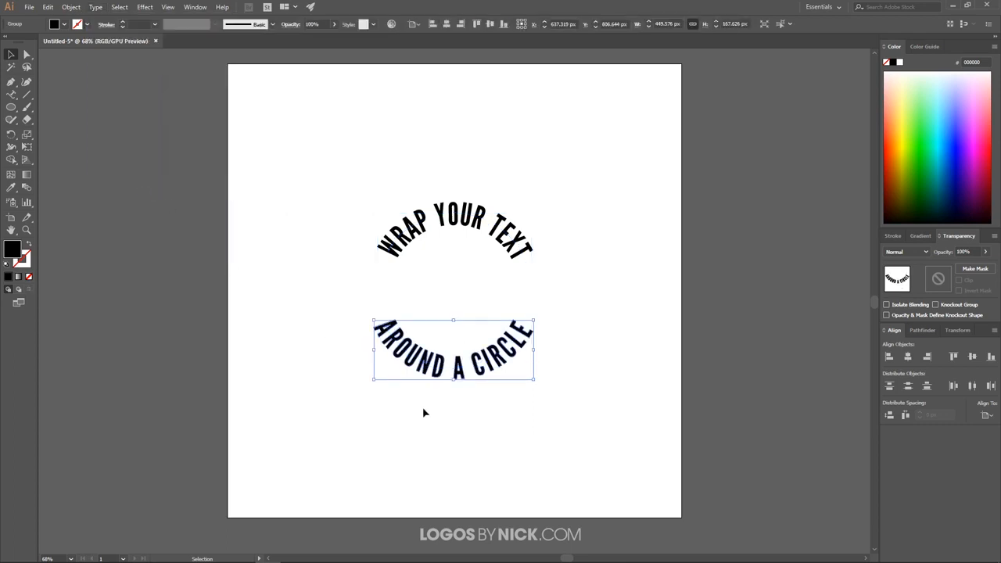
Convert the upper "WRAP YOUR TEXT" path text to outlines and deselect it.
scroll(423, 412, up, 3)
scroll(492, 358, down, 4)
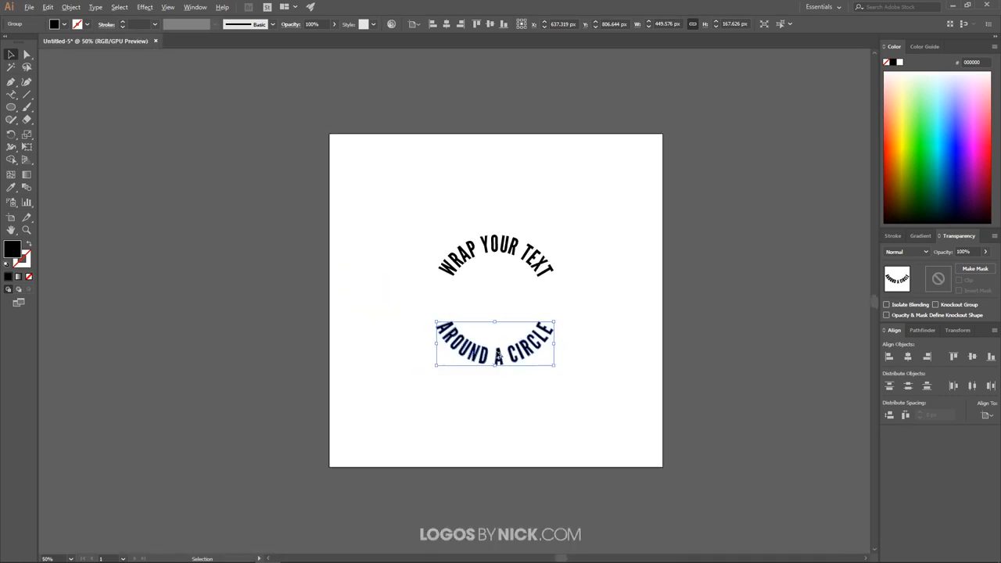
scroll(498, 358, up, 1)
click(520, 206)
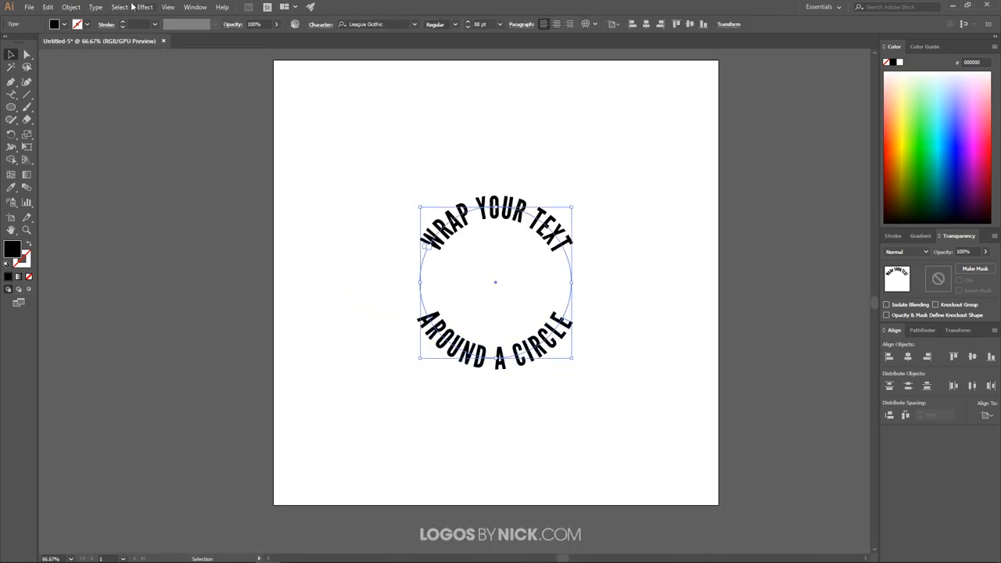
click(96, 7)
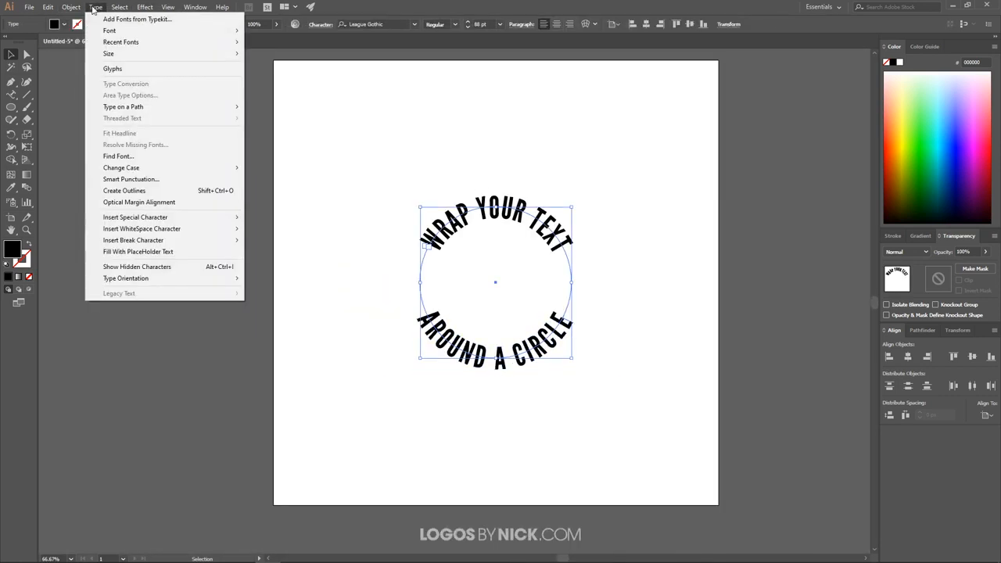
click(134, 194)
click(614, 320)
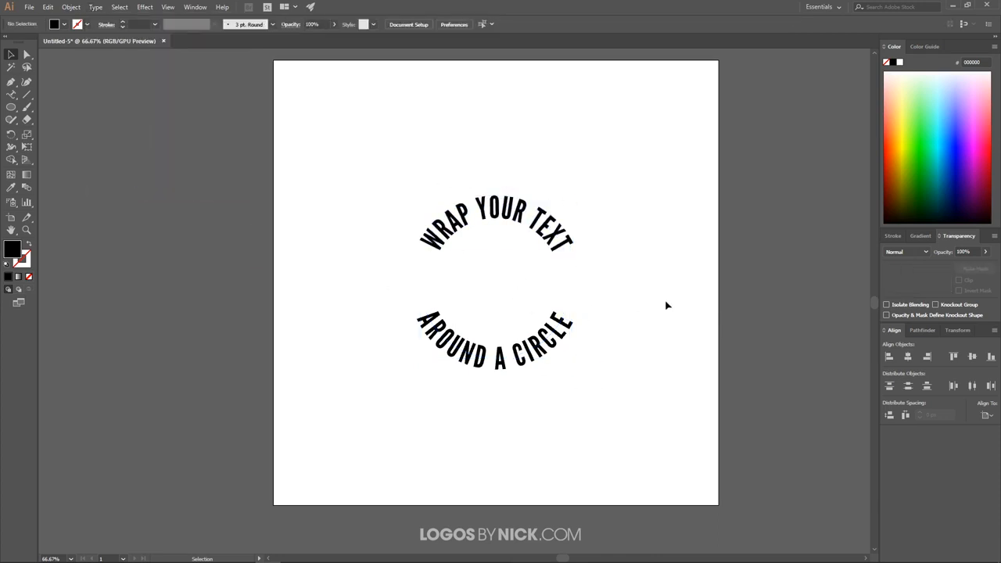
Draw a circle about 774 px across and swap its fill and stroke so it has only a black outline.
scroll(537, 299, right, 5)
click(12, 108)
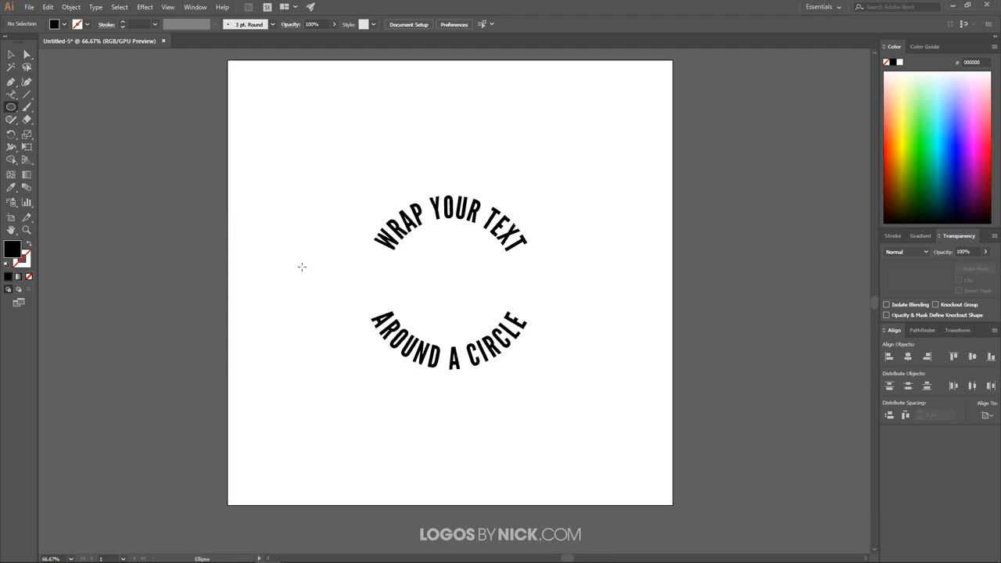
mouse_move(302, 267)
mouse_down()
mouse_move(460, 425)
mouse_move(436, 401)
mouse_up()
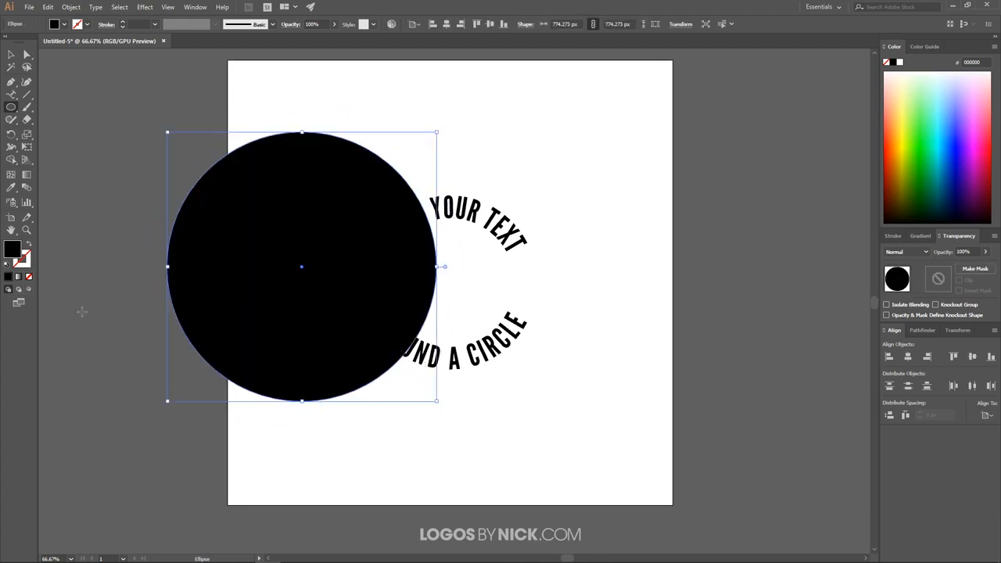
click(30, 245)
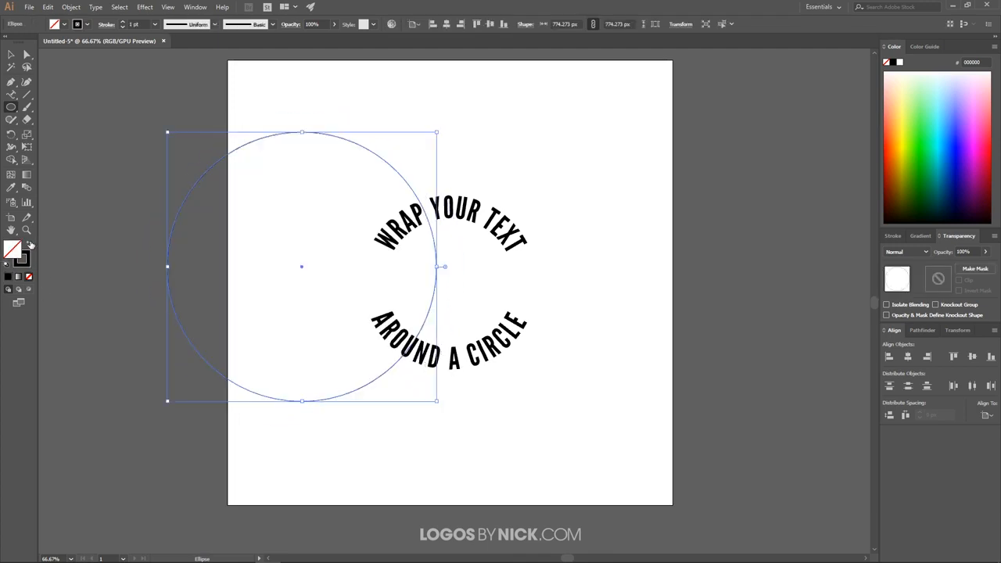
Center the outlined circle on the artboard both ways and scale it down from its center to about 585 px around the text.
click(908, 356)
click(972, 356)
click(579, 328)
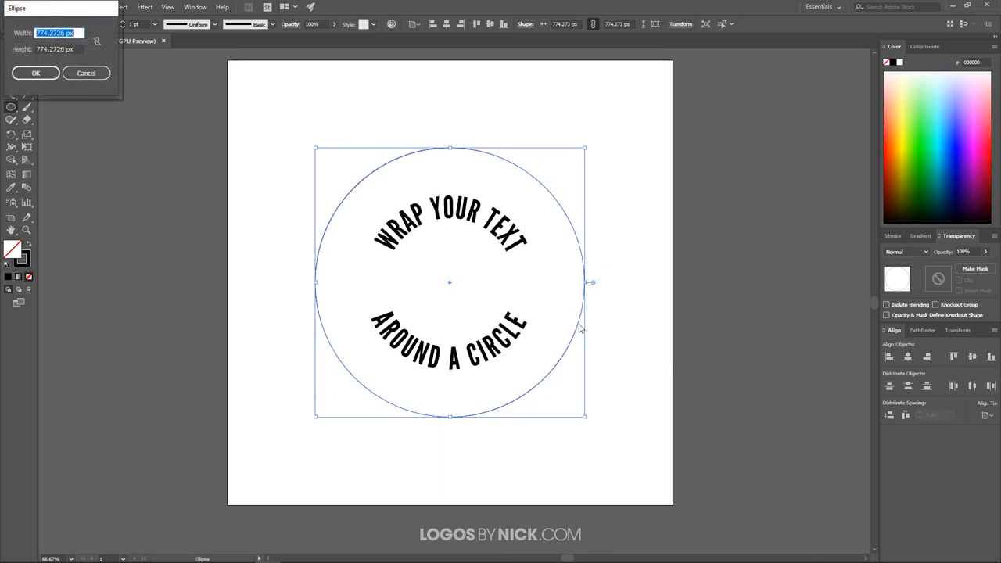
click(86, 73)
click(11, 55)
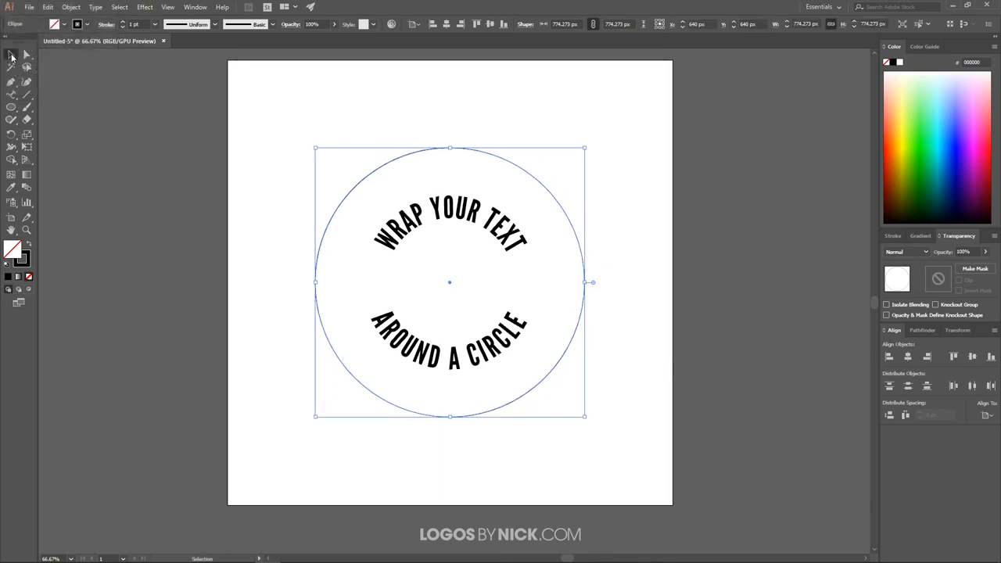
drag(585, 416, 560, 388)
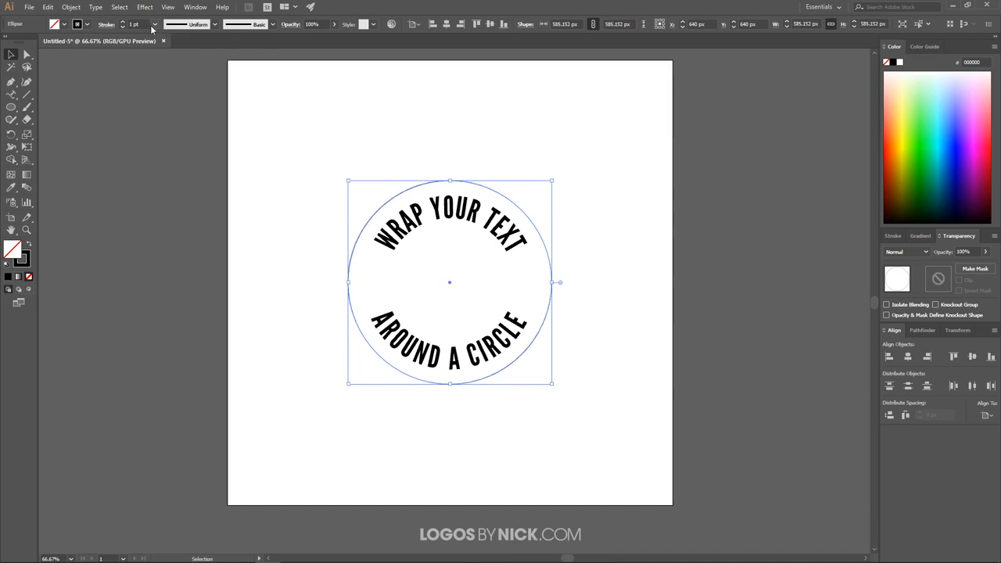
Increase the circle's stroke weight to 20 pt.
click(123, 24)
click(123, 23)
click(124, 23)
click(123, 23)
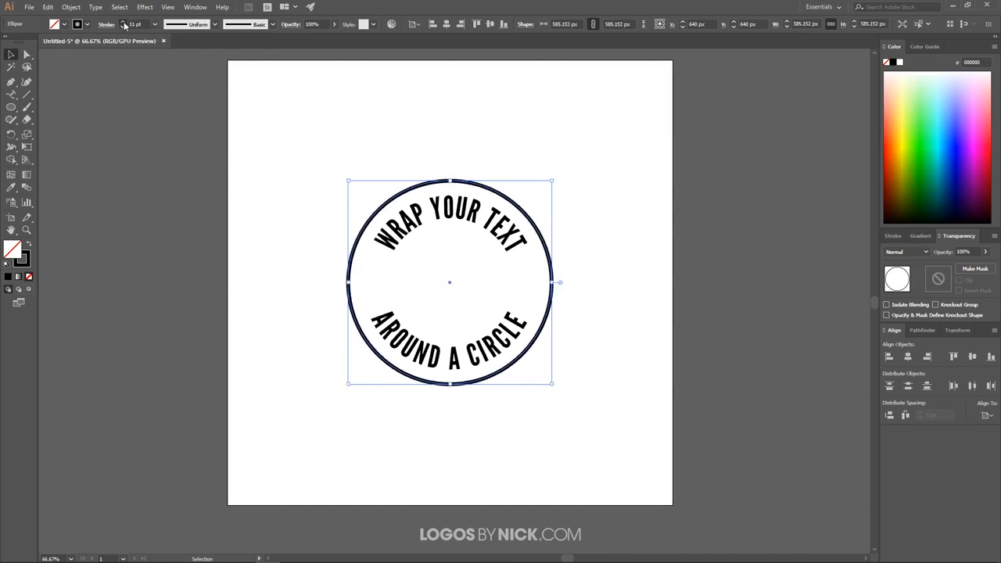
click(123, 24)
click(124, 24)
click(124, 23)
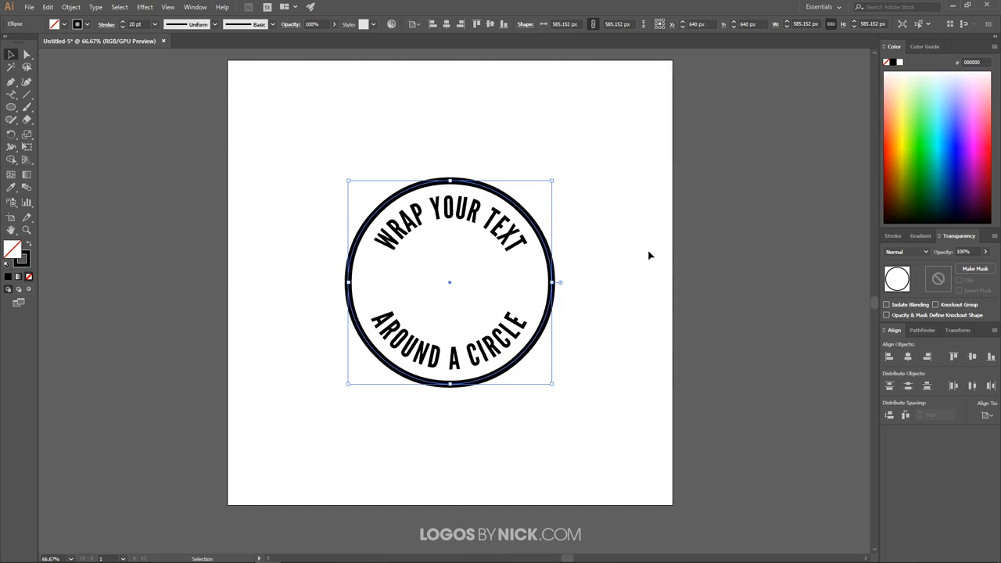